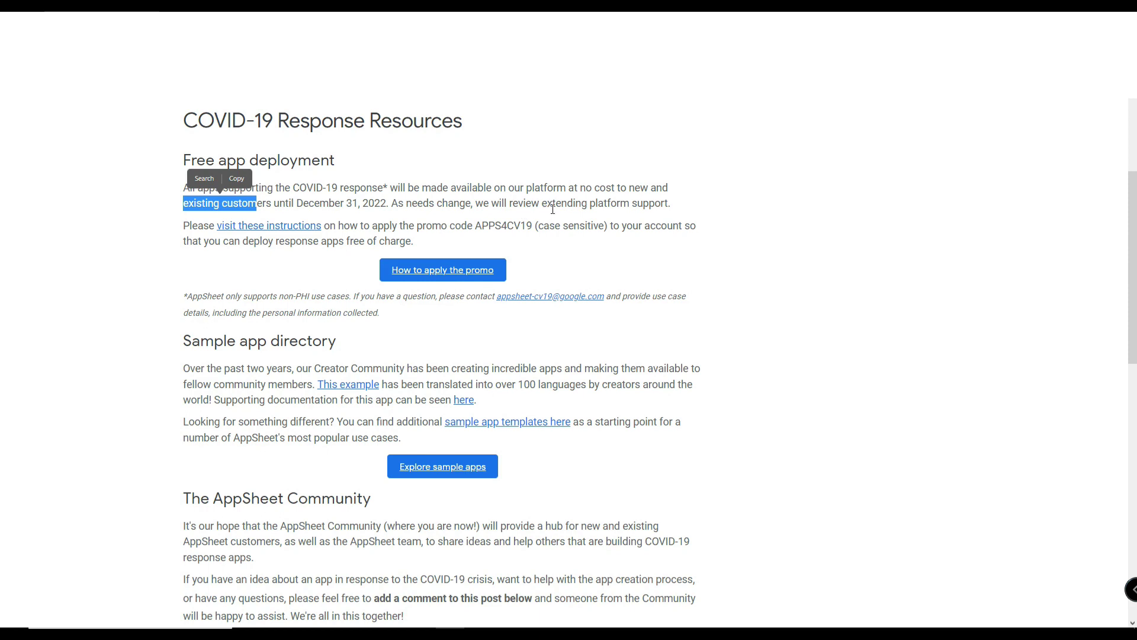
Examine the free app deployment terms, their end date and the promo code in the COVID-19 Response Resources article
{"action": "left_click_drag", "start_coordinate": [295, 203], "coordinate": [379, 208]}
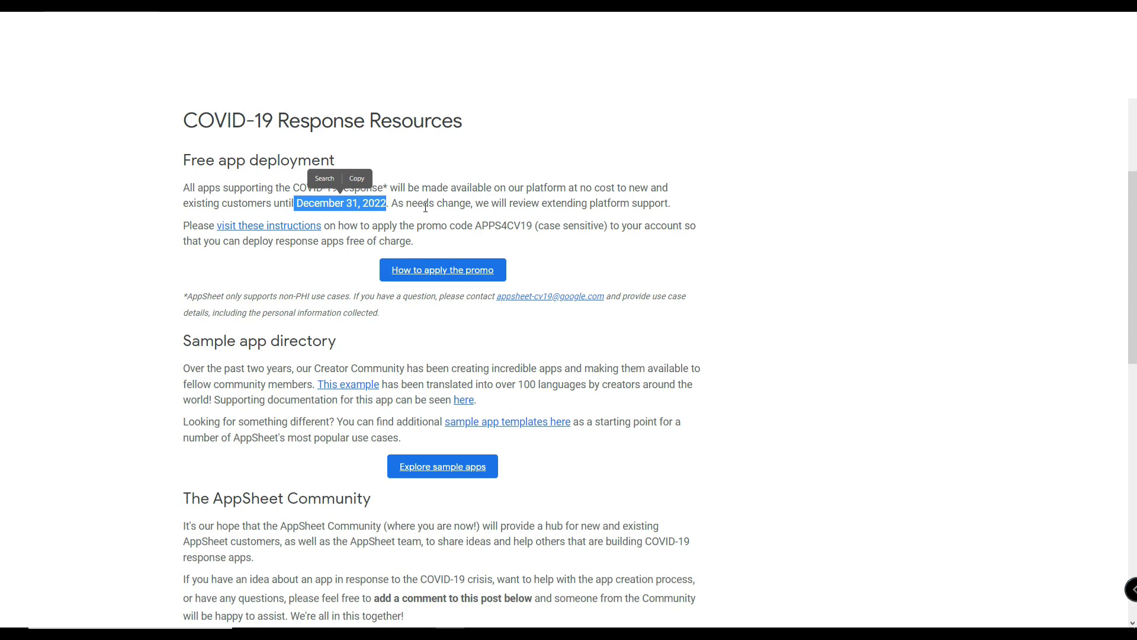
{"action": "left_click_drag", "start_coordinate": [396, 203], "coordinate": [473, 204]}
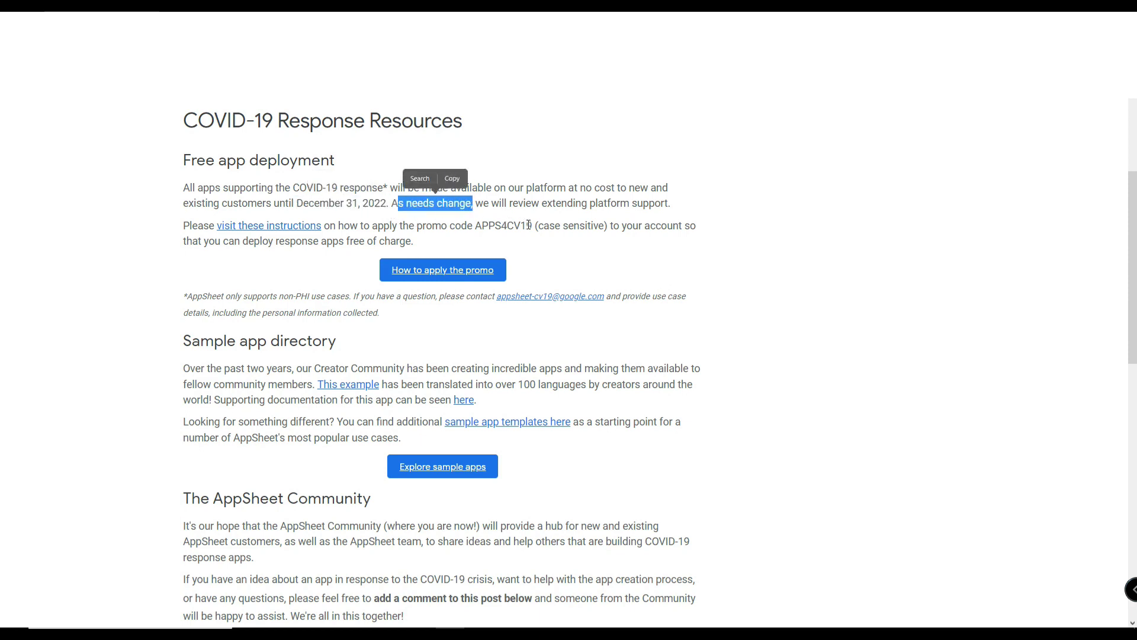
{"action": "left_click_drag", "start_coordinate": [476, 203], "coordinate": [674, 204]}
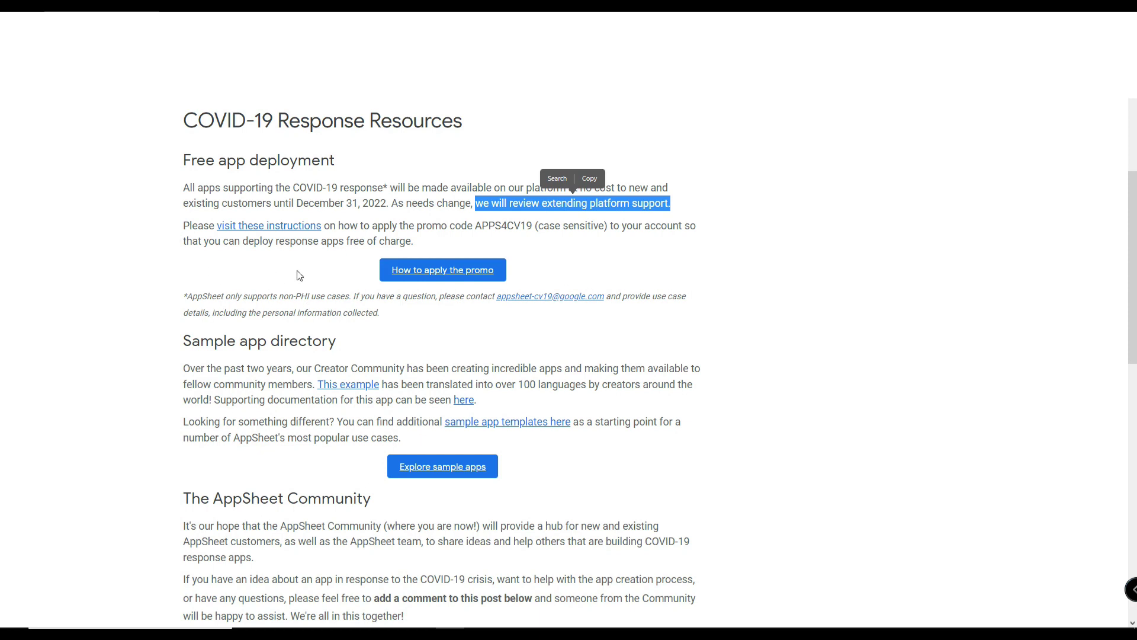
{"action": "left_click_drag", "start_coordinate": [472, 225], "coordinate": [534, 227]}
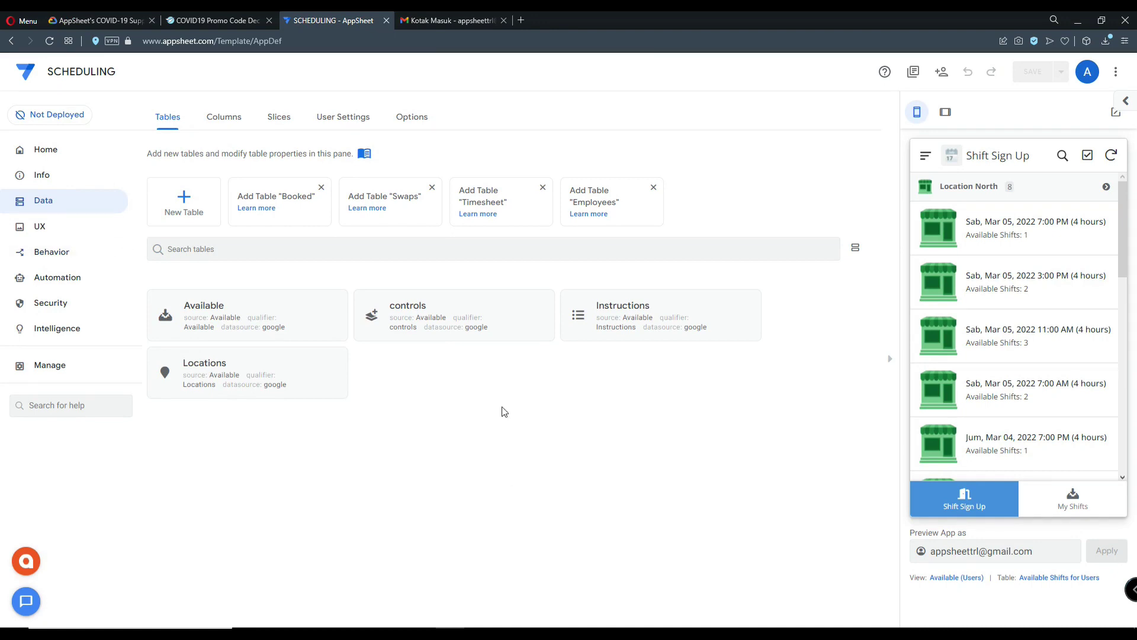
Open the billing settings of the AppSheet account, review the current subscription plan and start a plan upgrade
{"action": "left_click", "coordinate": [1088, 74]}
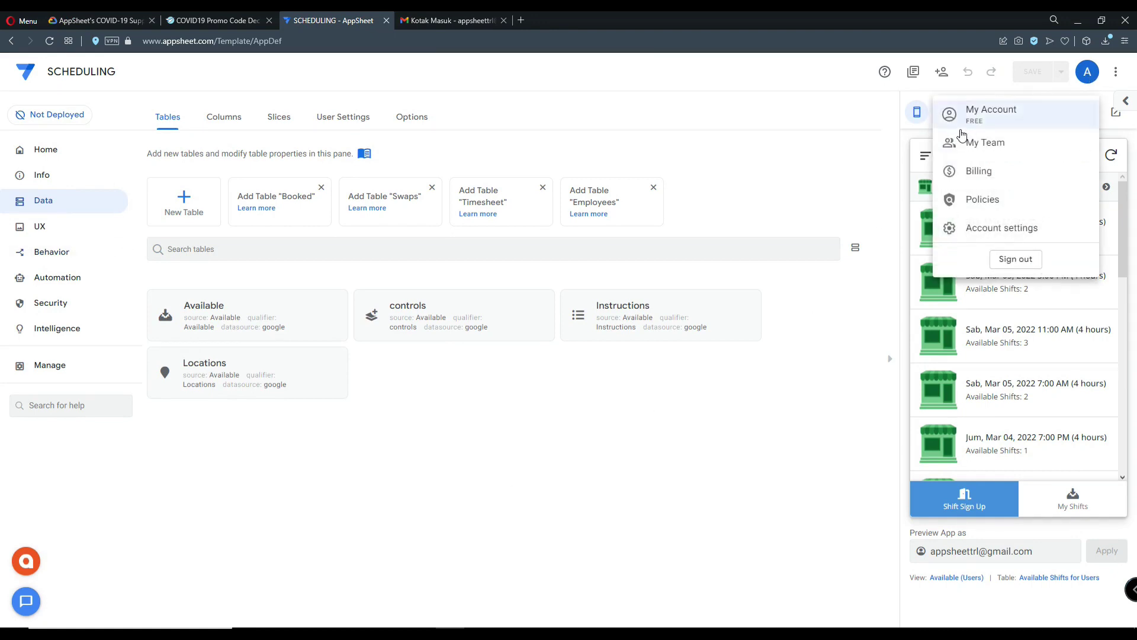
{"action": "left_click", "coordinate": [994, 118]}
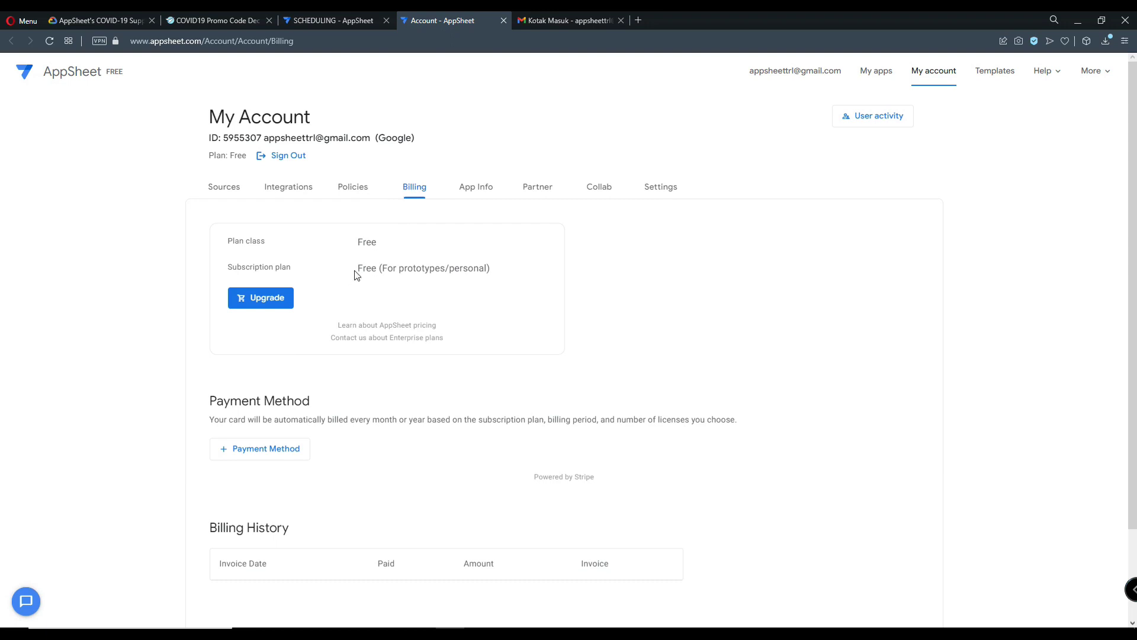
{"action": "left_click_drag", "start_coordinate": [357, 267], "coordinate": [440, 274]}
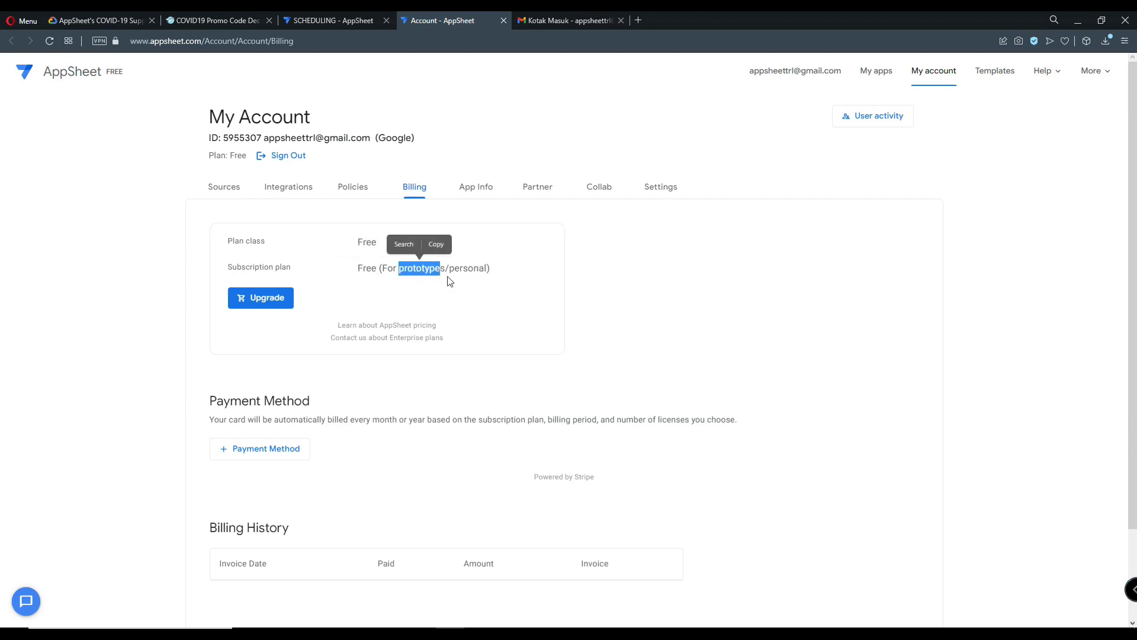
{"action": "left_click", "coordinate": [422, 282]}
{"action": "left_click", "coordinate": [264, 301]}
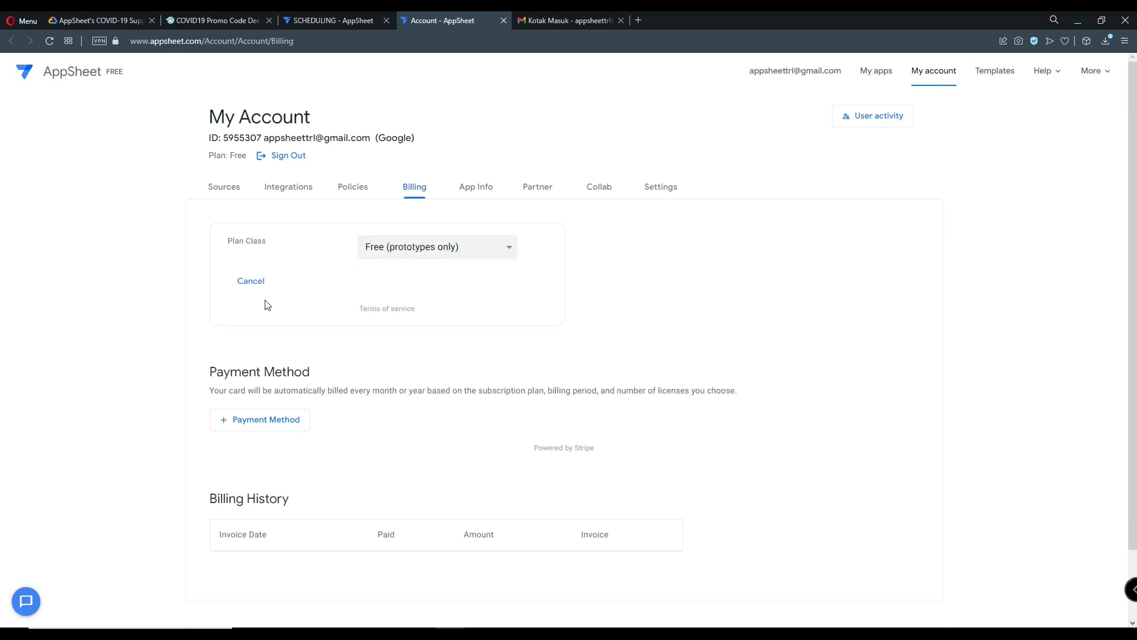
Try the Secure (pay per user) plan class with the AppSheet Core subscription and review its user license options
{"action": "left_click", "coordinate": [388, 251]}
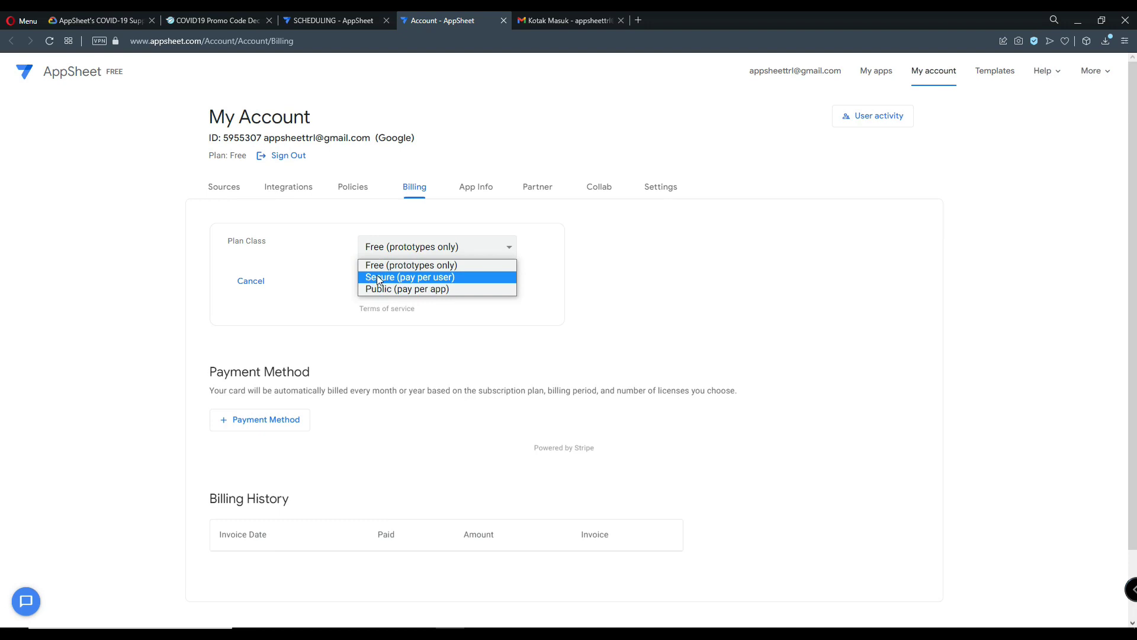
{"action": "left_click", "coordinate": [383, 279]}
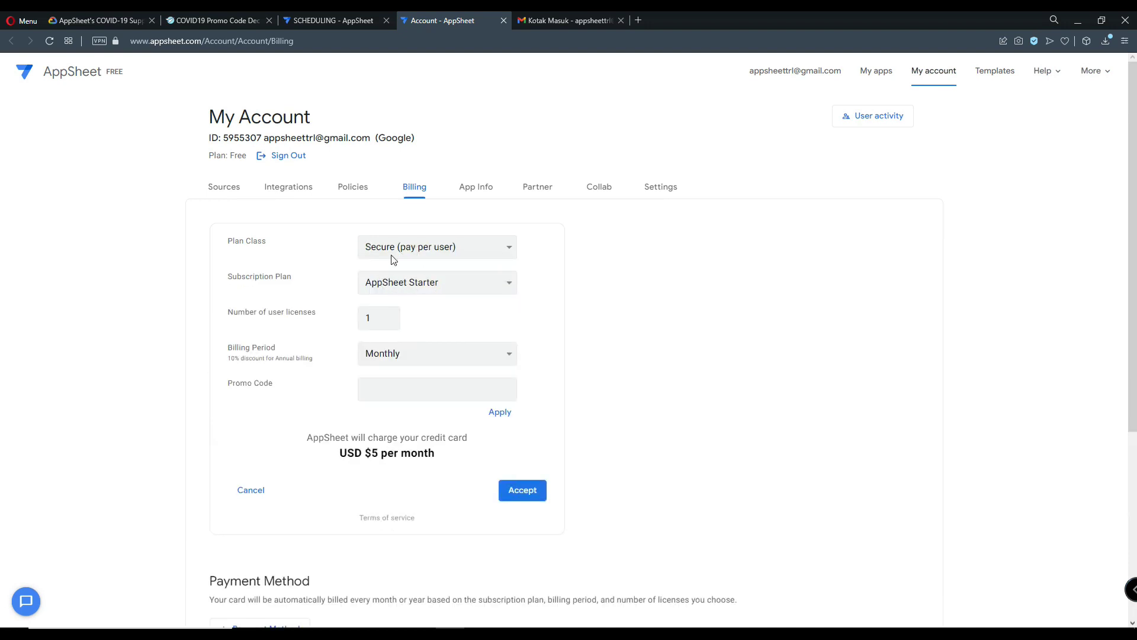
{"action": "left_click", "coordinate": [421, 289]}
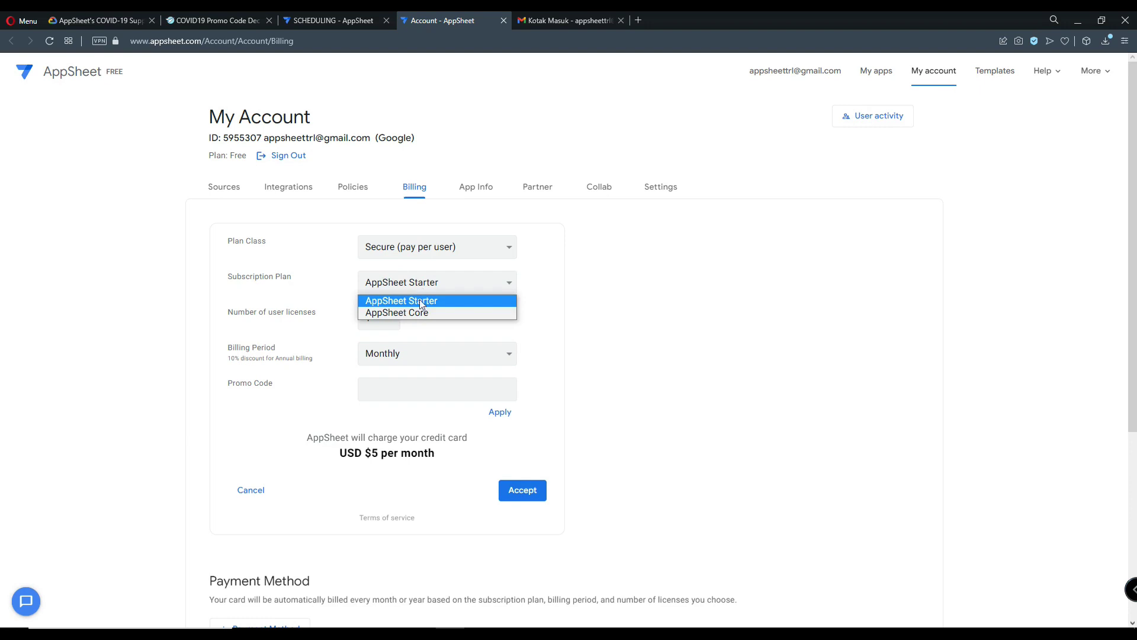
{"action": "left_click", "coordinate": [424, 312]}
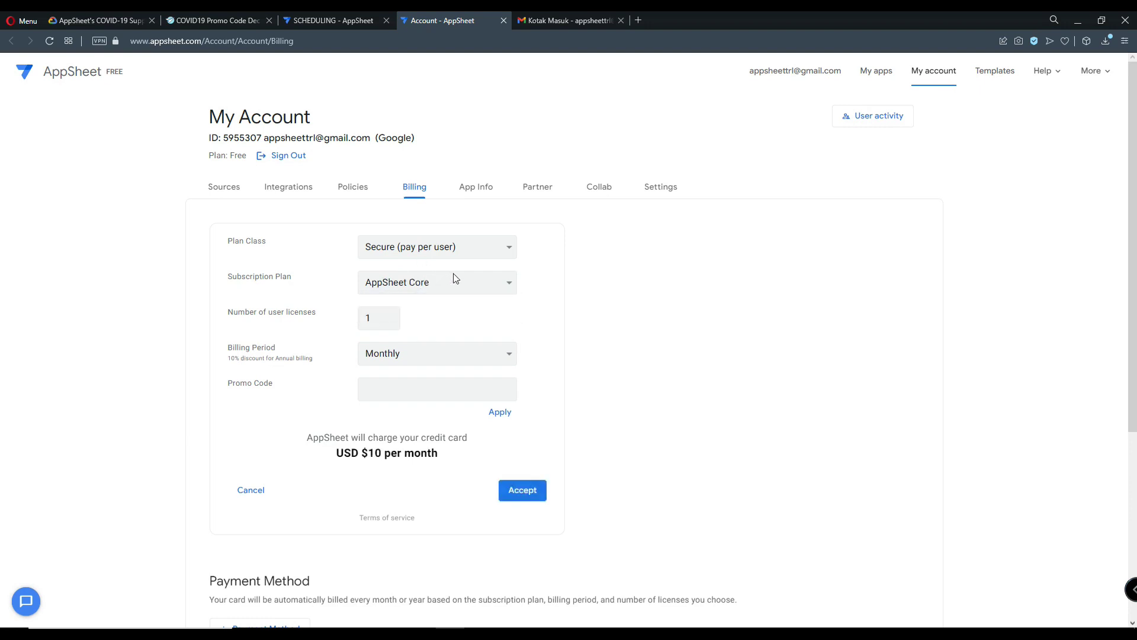
{"action": "left_click_drag", "start_coordinate": [229, 318], "coordinate": [314, 320]}
{"action": "left_click", "coordinate": [387, 321]}
{"action": "left_click", "coordinate": [407, 293]}
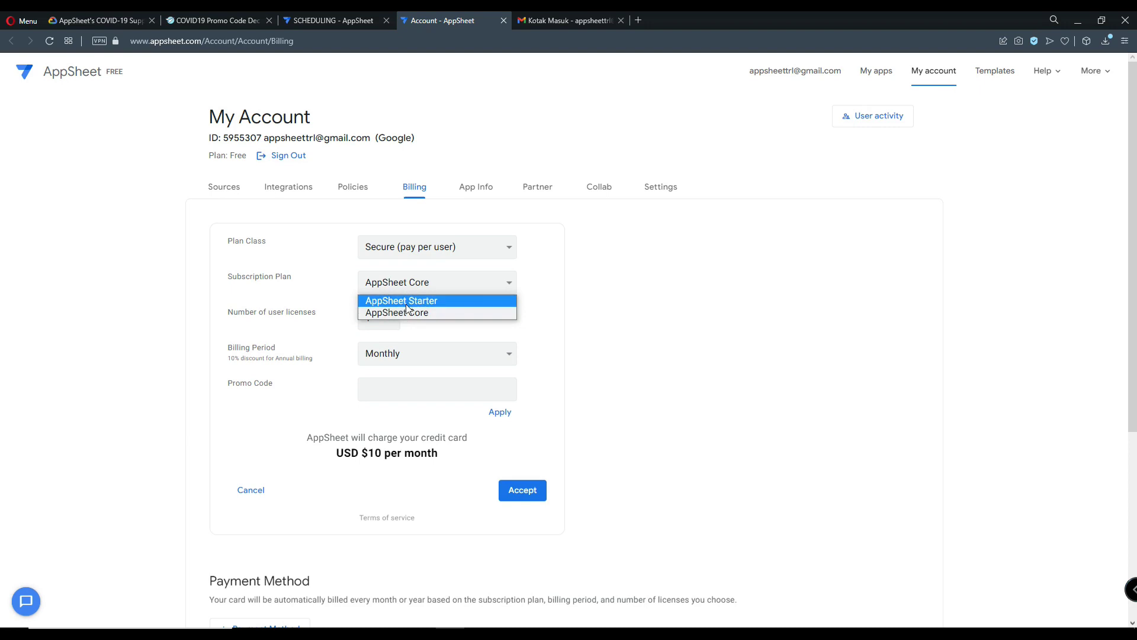
Set the plan class to Public (pay per app) with the AppSheet Publisher Pro subscription and review the app license field
{"action": "left_click", "coordinate": [422, 246]}
{"action": "left_click", "coordinate": [419, 289]}
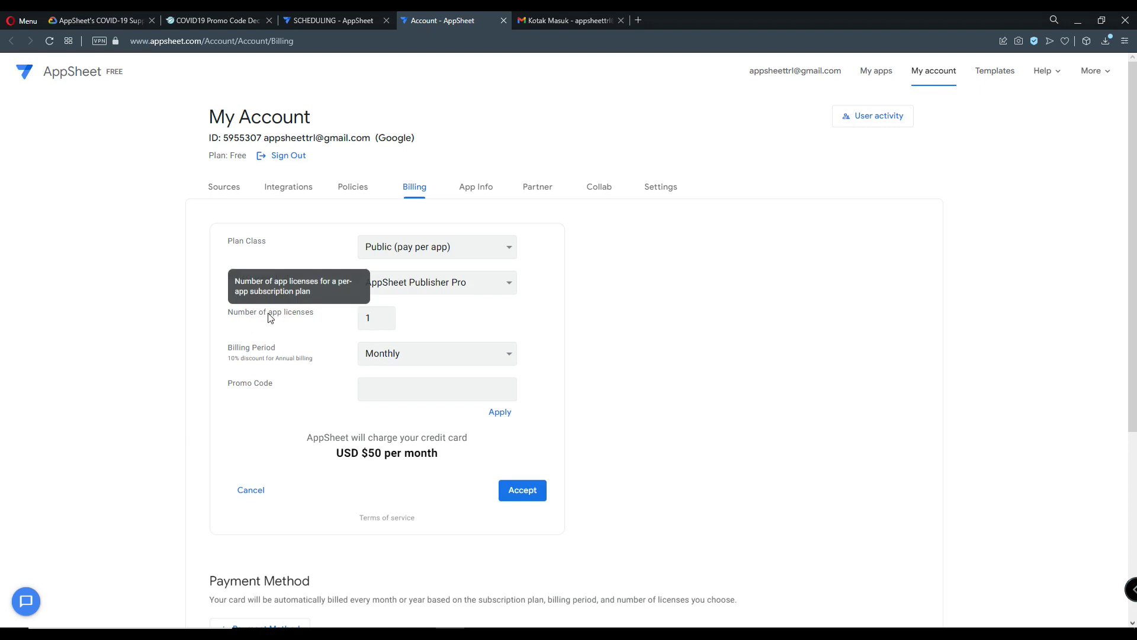
{"action": "left_click_drag", "start_coordinate": [230, 316], "coordinate": [319, 324]}
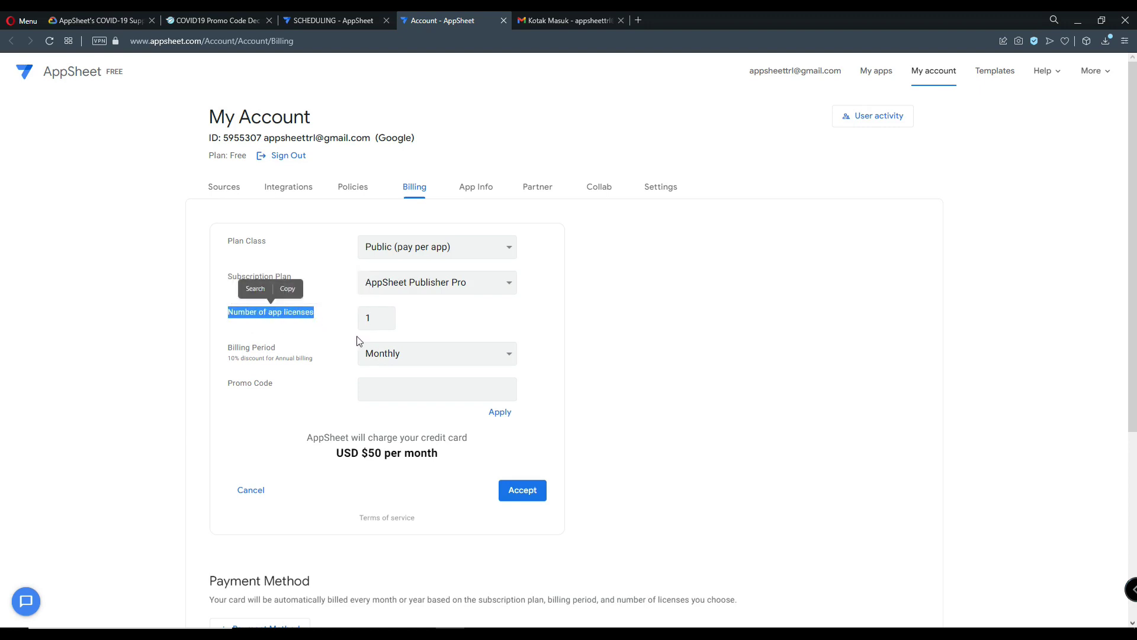
{"action": "left_click", "coordinate": [377, 323]}
{"action": "scroll", "coordinate": [343, 432], "scroll_direction": "down", "scroll_amount": 4}
{"action": "scroll", "coordinate": [343, 432], "scroll_direction": "up", "scroll_amount": 4}
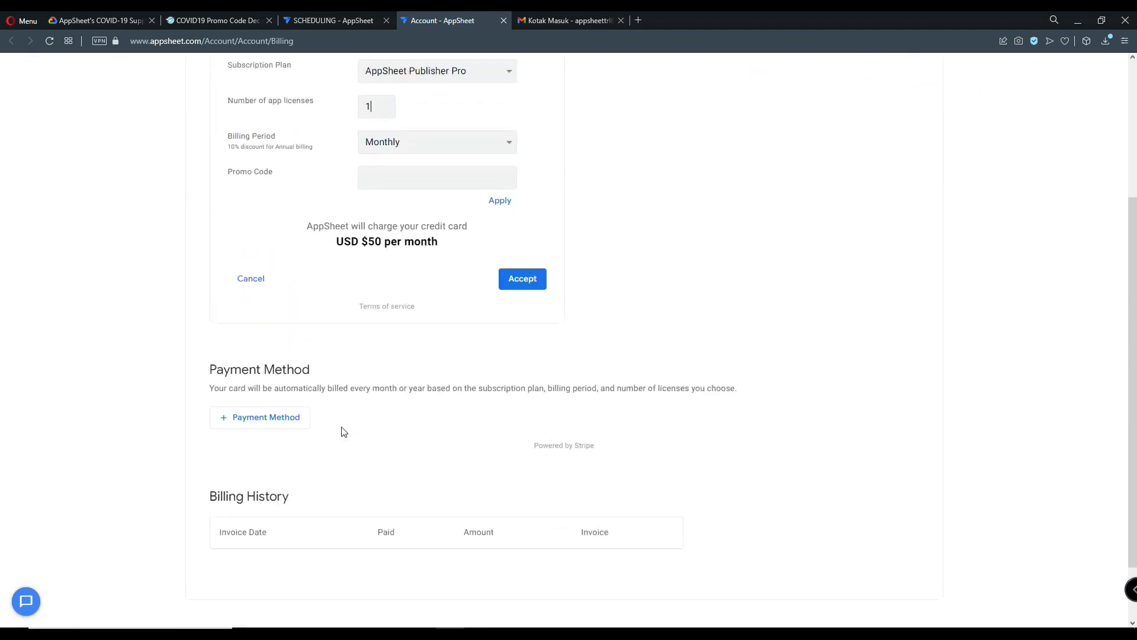
Check the account's app list and compare the monthly charge for 2 app licenses with that for 1
{"action": "left_click", "coordinate": [479, 189]}
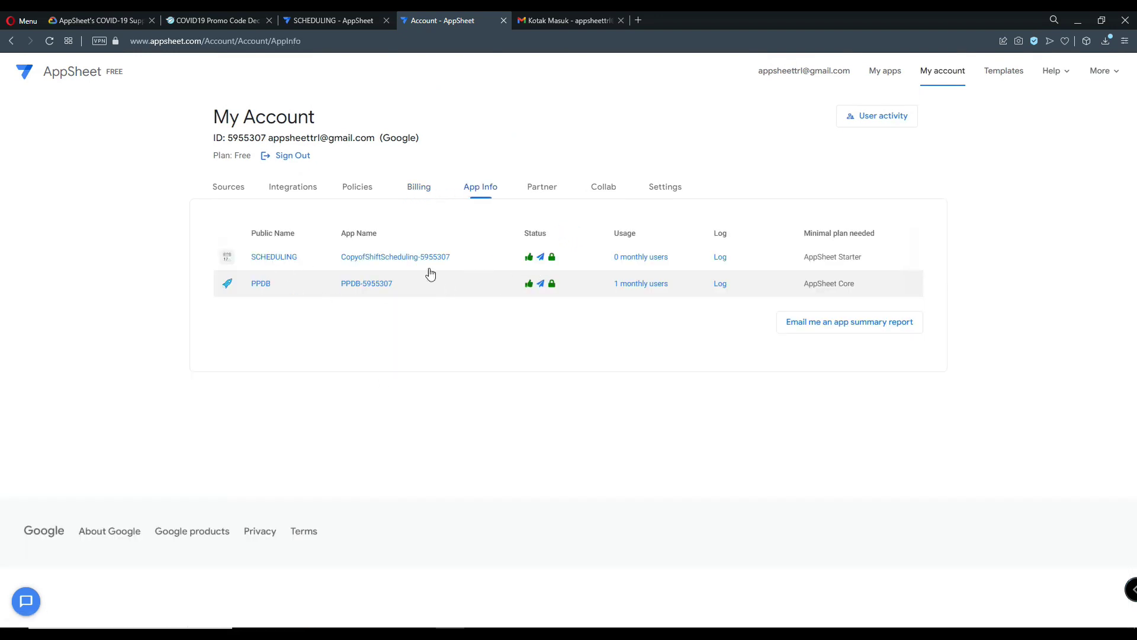
{"action": "left_click", "coordinate": [424, 191]}
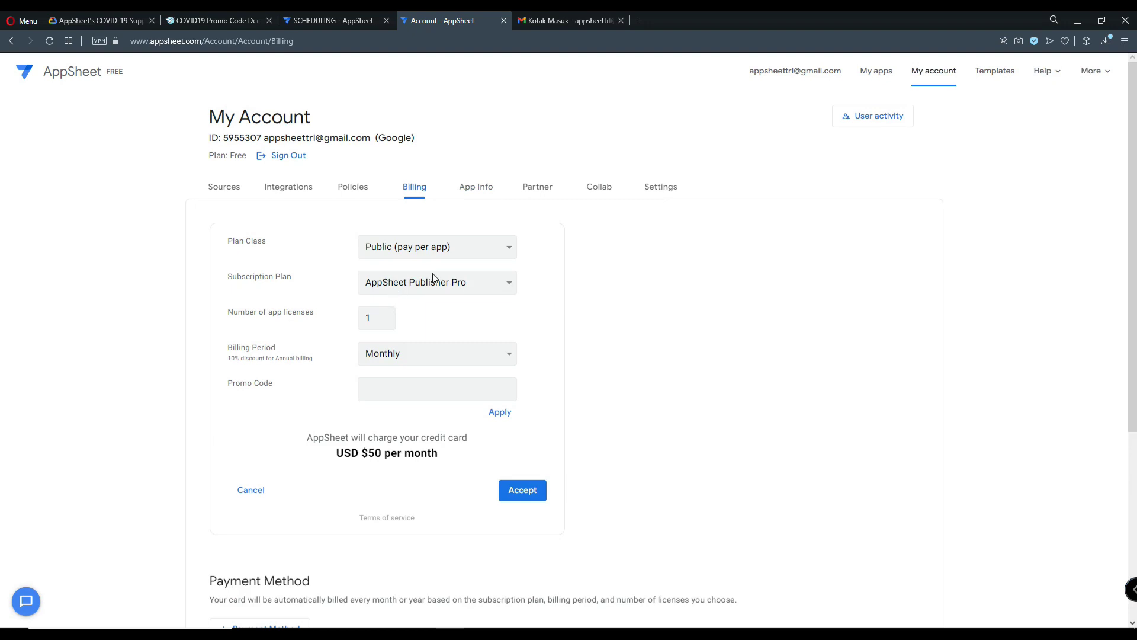
{"action": "double_click", "coordinate": [367, 320]}
{"action": "type", "text": "2"}
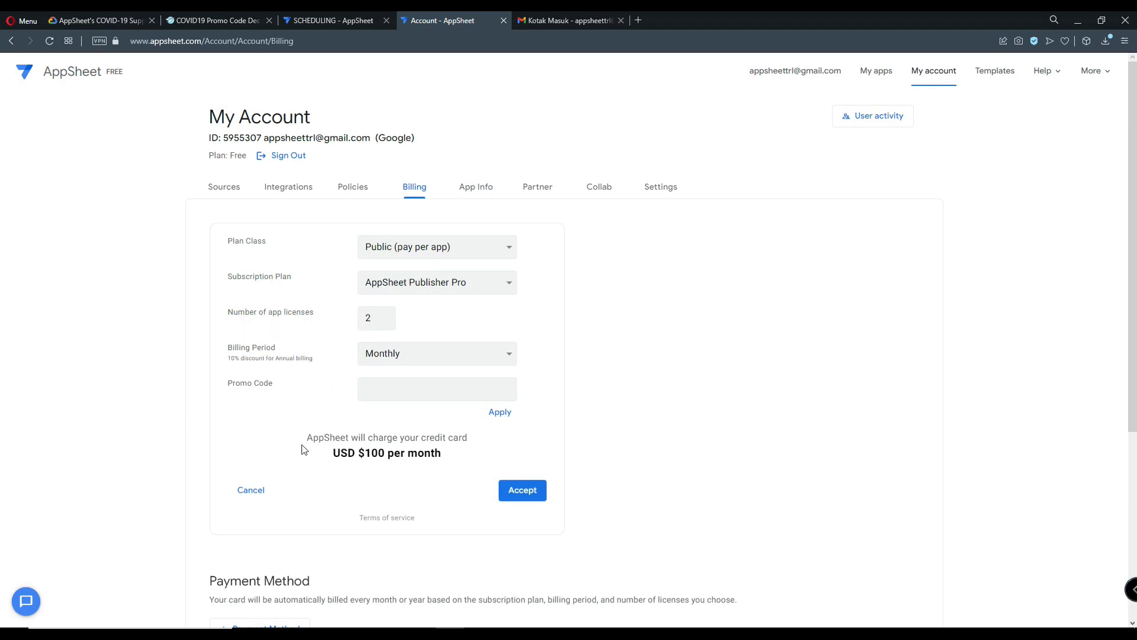
{"action": "left_click_drag", "start_coordinate": [305, 439], "coordinate": [465, 449]}
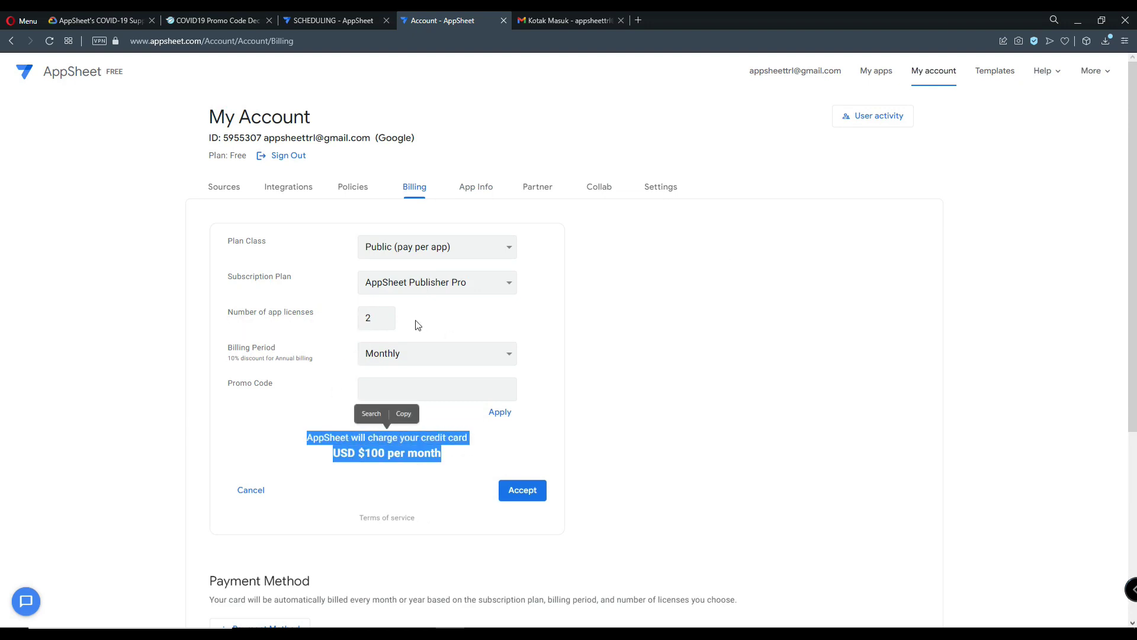
{"action": "double_click", "coordinate": [368, 319]}
{"action": "type", "text": "1"}
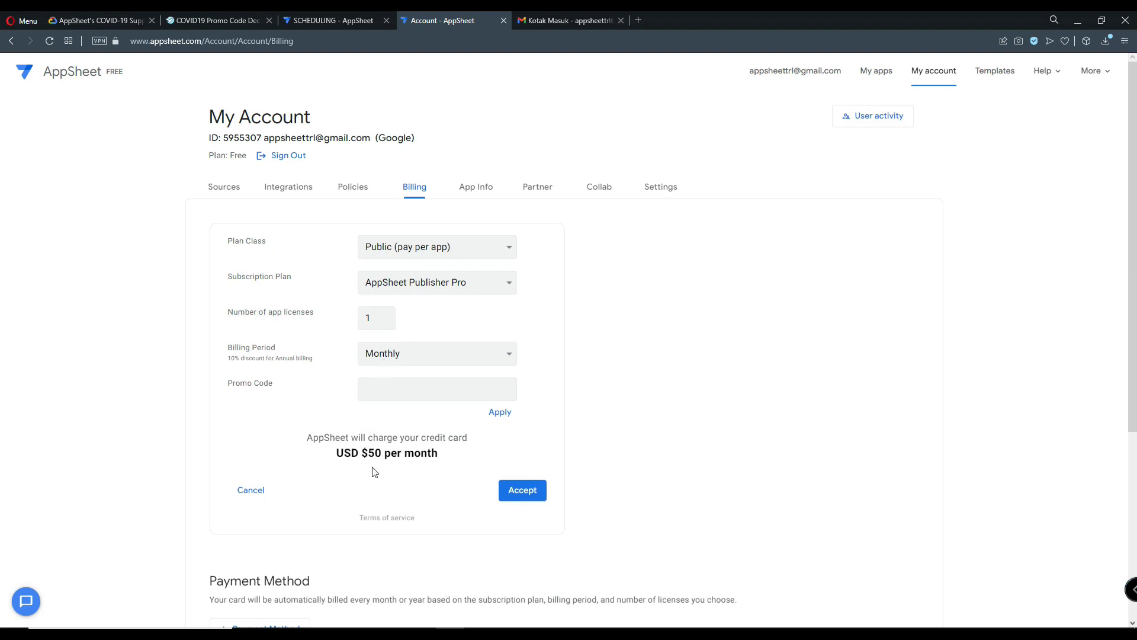
{"action": "left_click_drag", "start_coordinate": [336, 452], "coordinate": [405, 452]}
{"action": "left_click", "coordinate": [332, 330]}
Set the billing period to Annual, check the yearly charge and set the number of app licenses to 2
{"action": "left_click", "coordinate": [432, 358]}
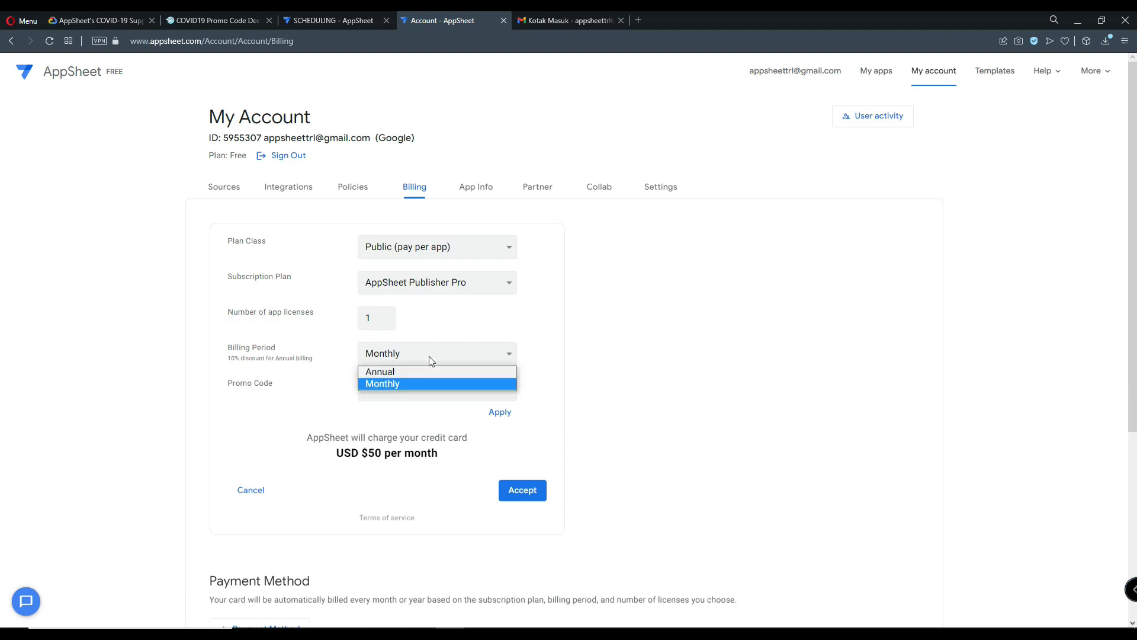
{"action": "left_click", "coordinate": [396, 373]}
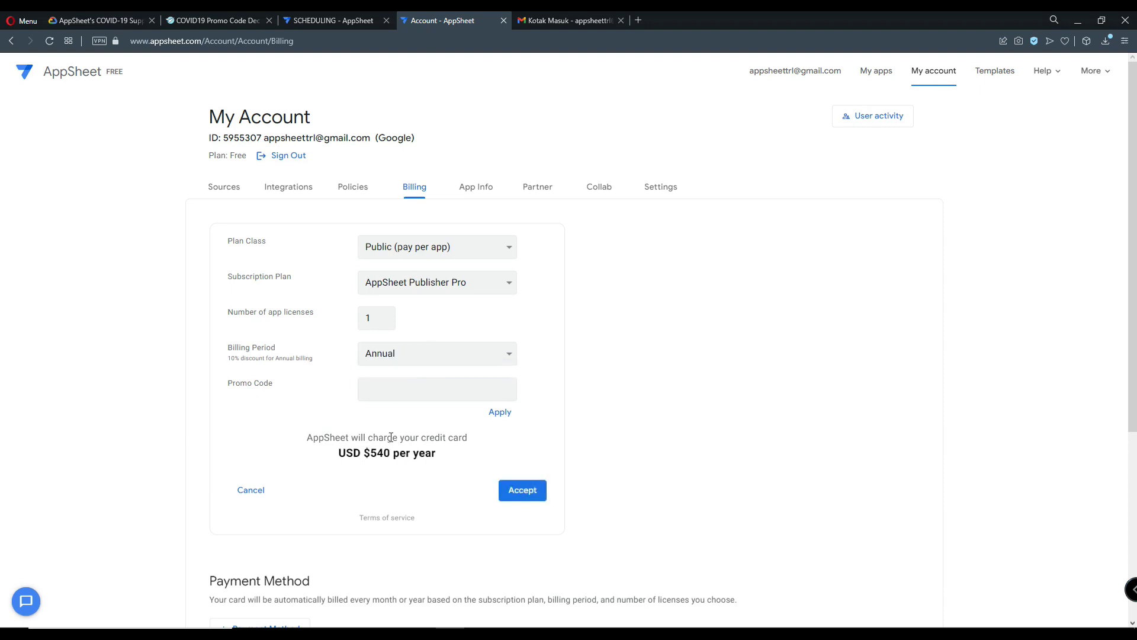
{"action": "left_click_drag", "start_coordinate": [339, 457], "coordinate": [393, 458]}
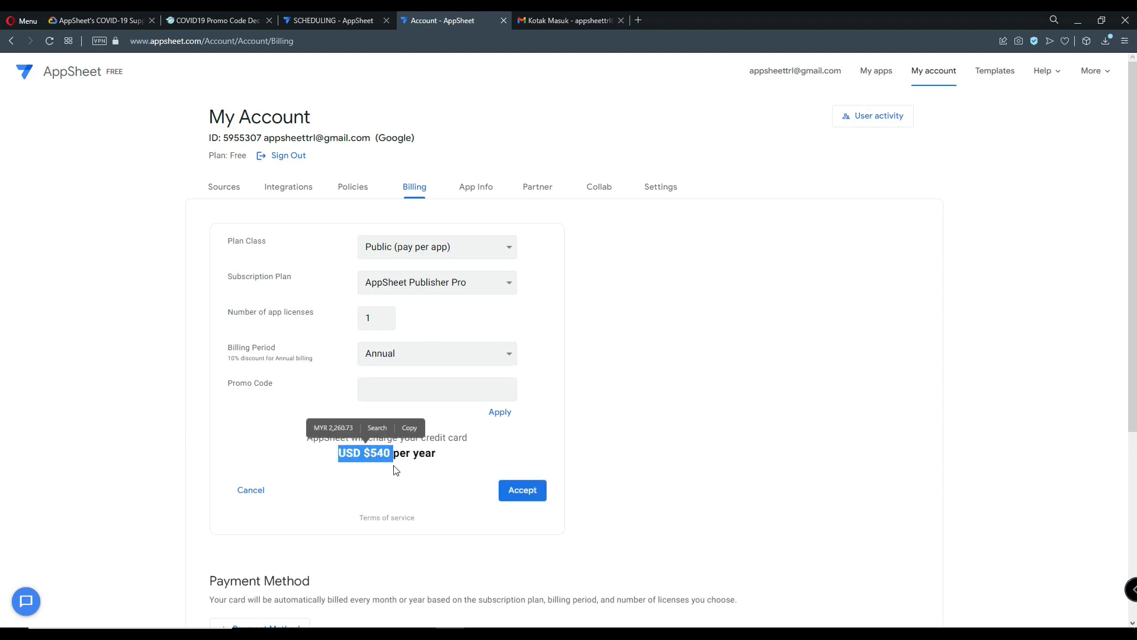
{"action": "left_click", "coordinate": [426, 456]}
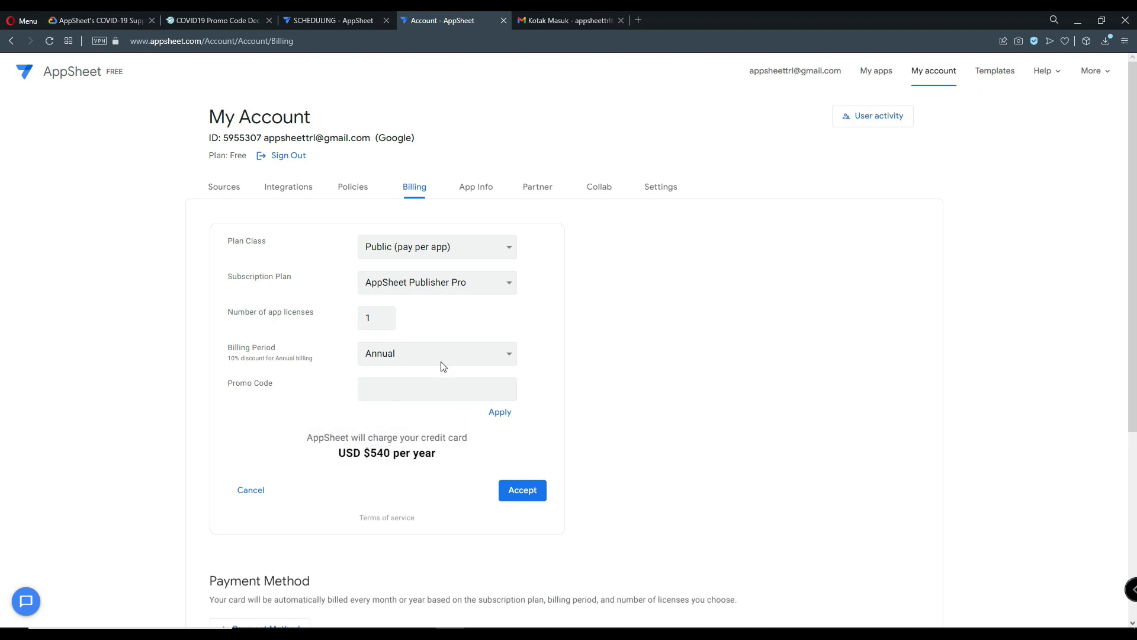
{"action": "double_click", "coordinate": [368, 319]}
{"action": "type", "text": "2"}
Apply the promo code APPS4CV19, check the resulting charge and accept the subscription plan
{"action": "left_click", "coordinate": [383, 397]}
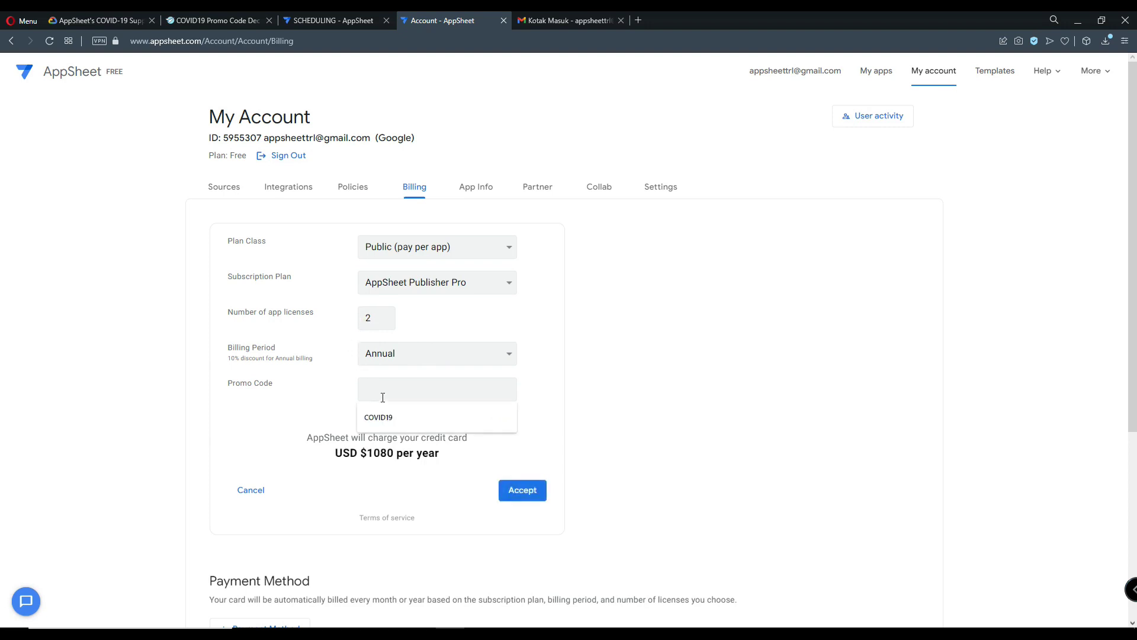
{"action": "type", "text": "APPS4CV19"}
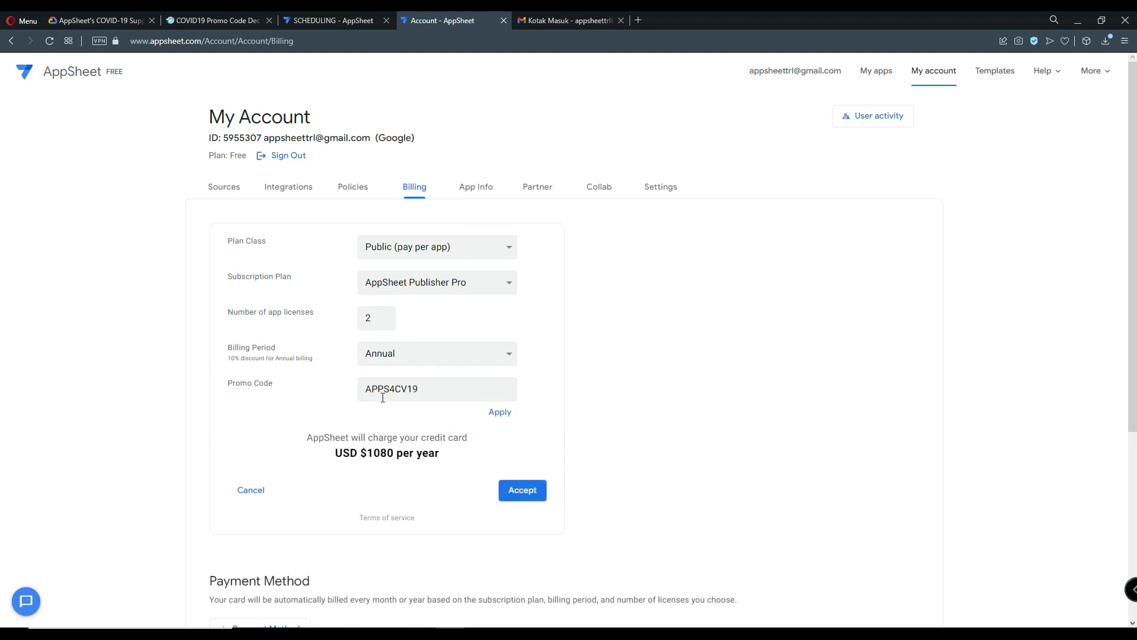
{"action": "left_click", "coordinate": [499, 416]}
{"action": "left_click_drag", "start_coordinate": [344, 456], "coordinate": [432, 464]}
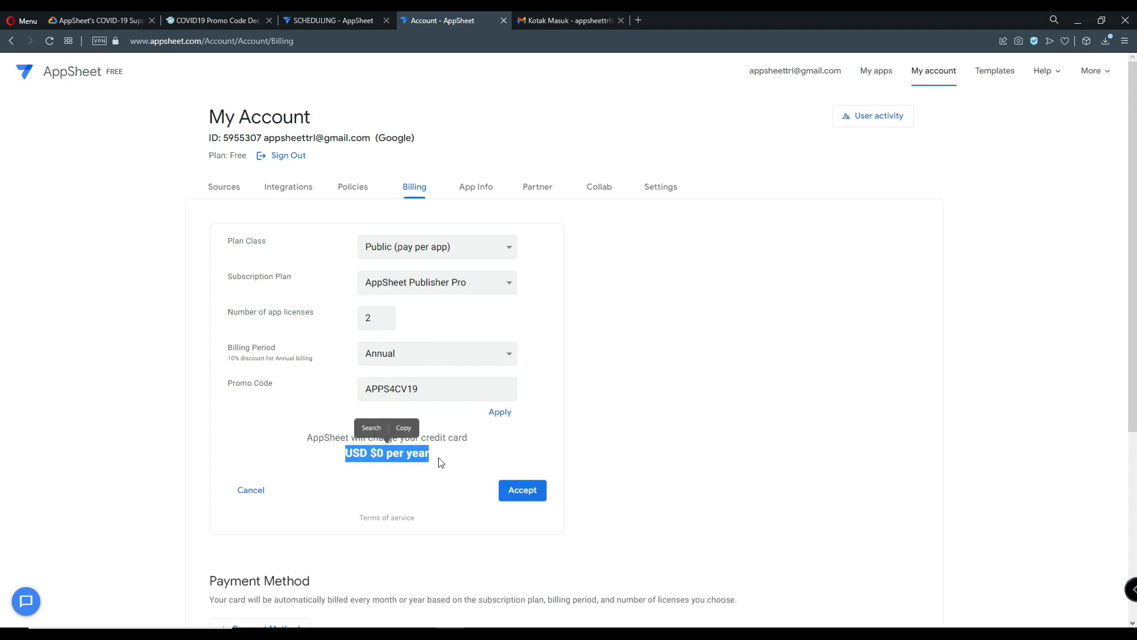
{"action": "left_click", "coordinate": [439, 460]}
{"action": "left_click_drag", "start_coordinate": [438, 459], "coordinate": [347, 456]}
{"action": "left_click", "coordinate": [460, 467]}
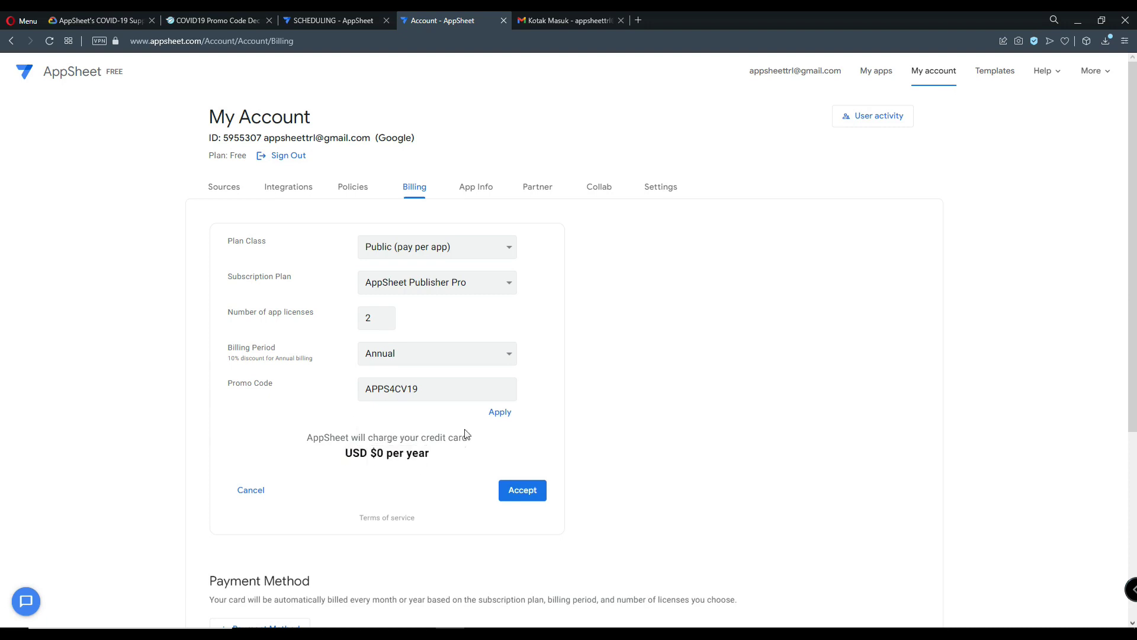
{"action": "left_click", "coordinate": [509, 491]}
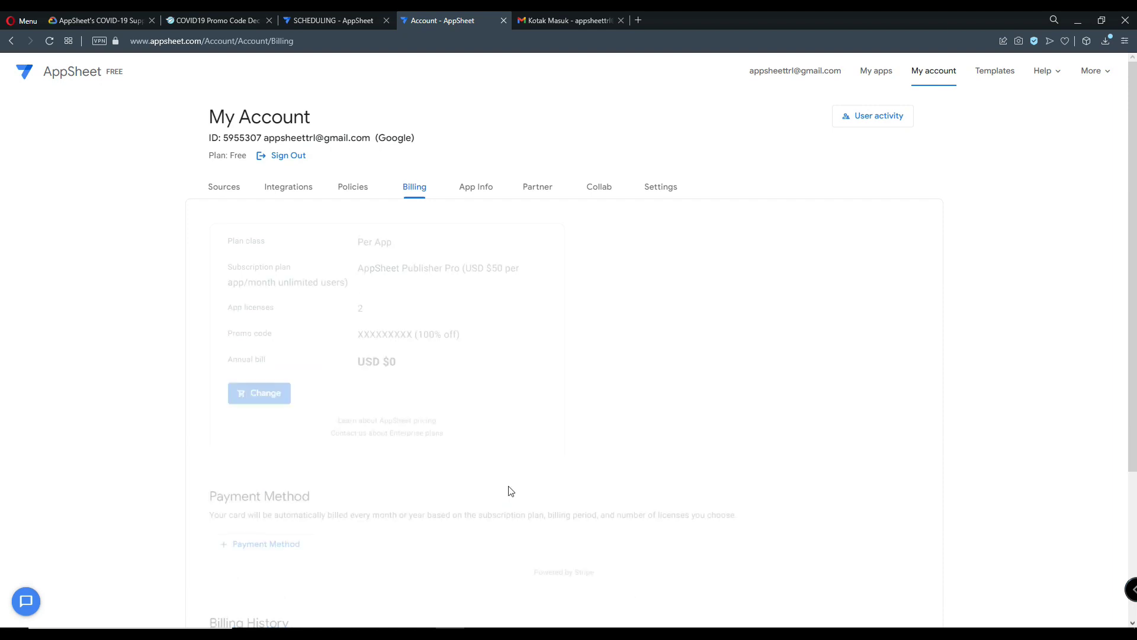
View the account's app list and open the security settings in the SCHEDULING app's editor
{"action": "left_click", "coordinate": [479, 188]}
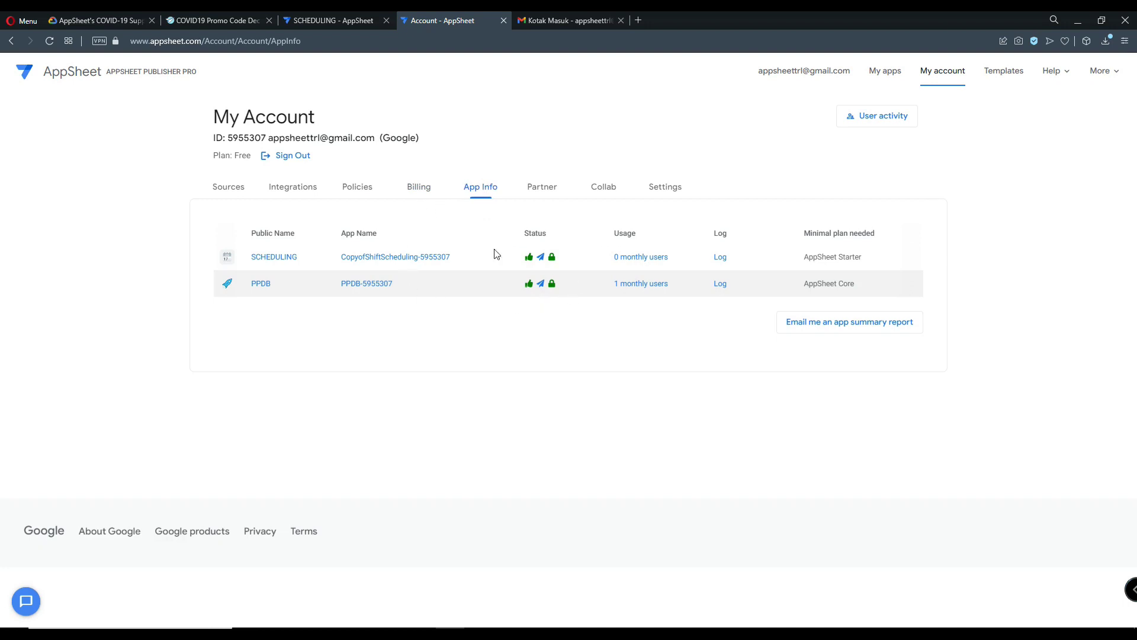
{"action": "left_click", "coordinate": [359, 19]}
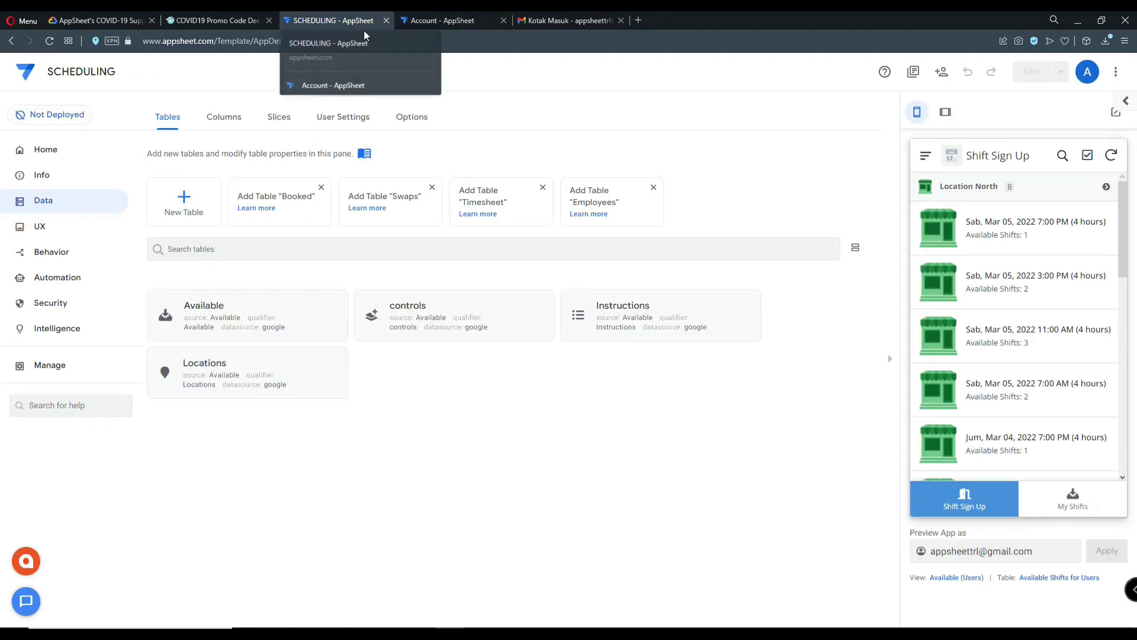
{"action": "left_click", "coordinate": [62, 305]}
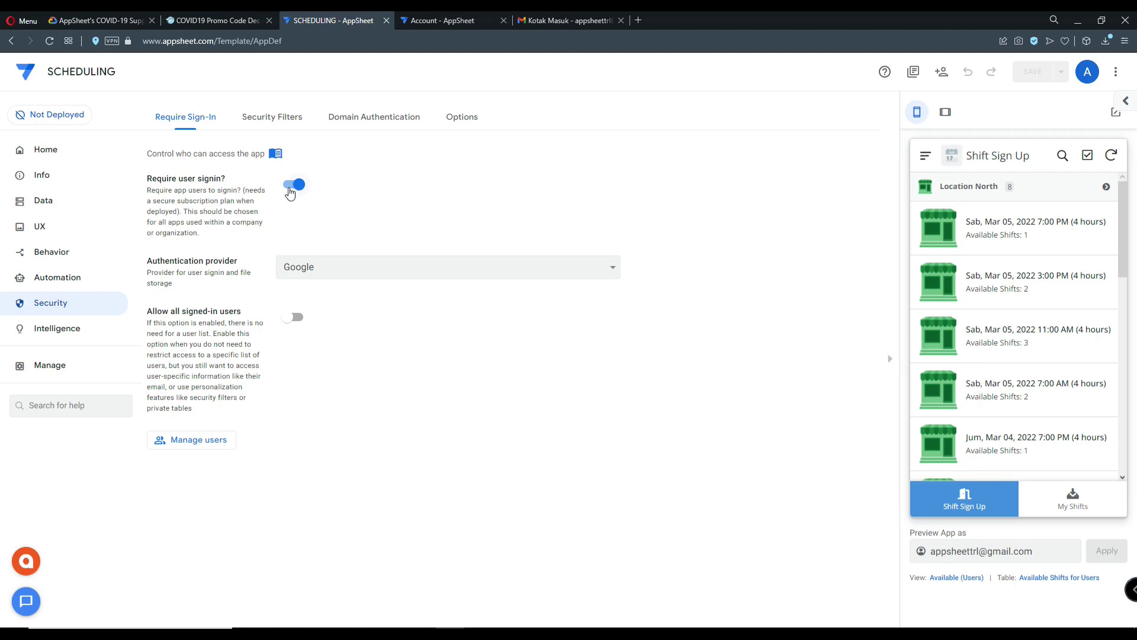
Disable required user sign-in and acknowledge that the app's data is public and that setting up an insecure app is authorized
{"action": "left_click", "coordinate": [291, 186]}
{"action": "left_click", "coordinate": [299, 305]}
{"action": "left_click", "coordinate": [294, 397]}
{"action": "left_click_drag", "start_coordinate": [148, 300], "coordinate": [240, 316]}
{"action": "left_click", "coordinate": [320, 349]}
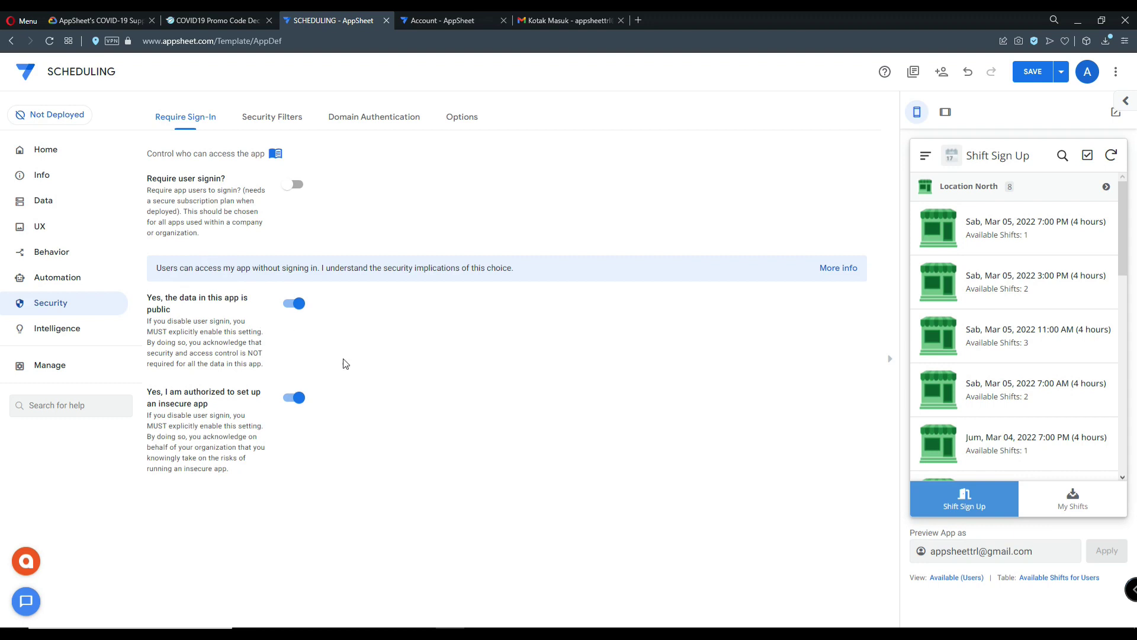
{"action": "left_click_drag", "start_coordinate": [150, 392], "coordinate": [164, 394]}
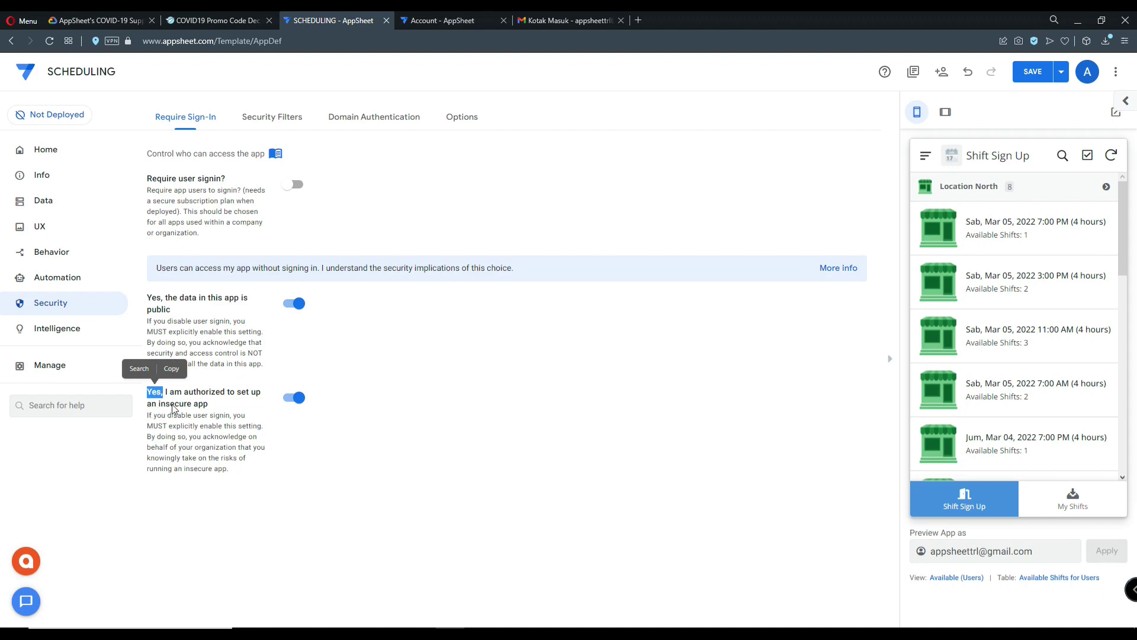
Save the app's security changes, run the deployment check and move the SCHEDULING app to the deployed state
{"action": "left_click", "coordinate": [229, 407]}
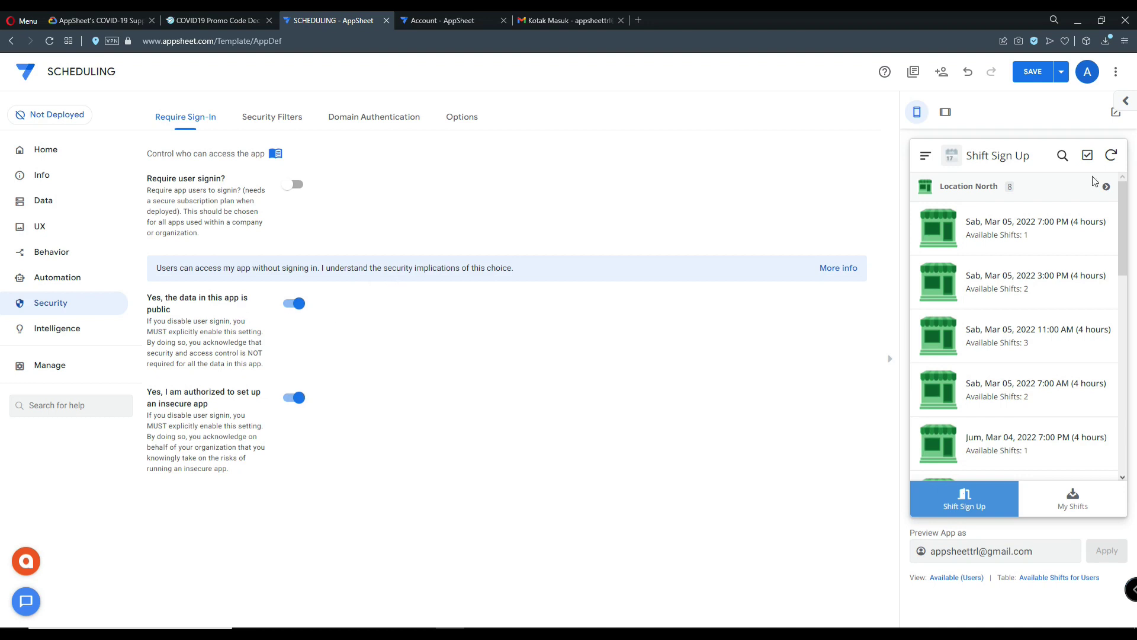
{"action": "left_click", "coordinate": [1048, 72]}
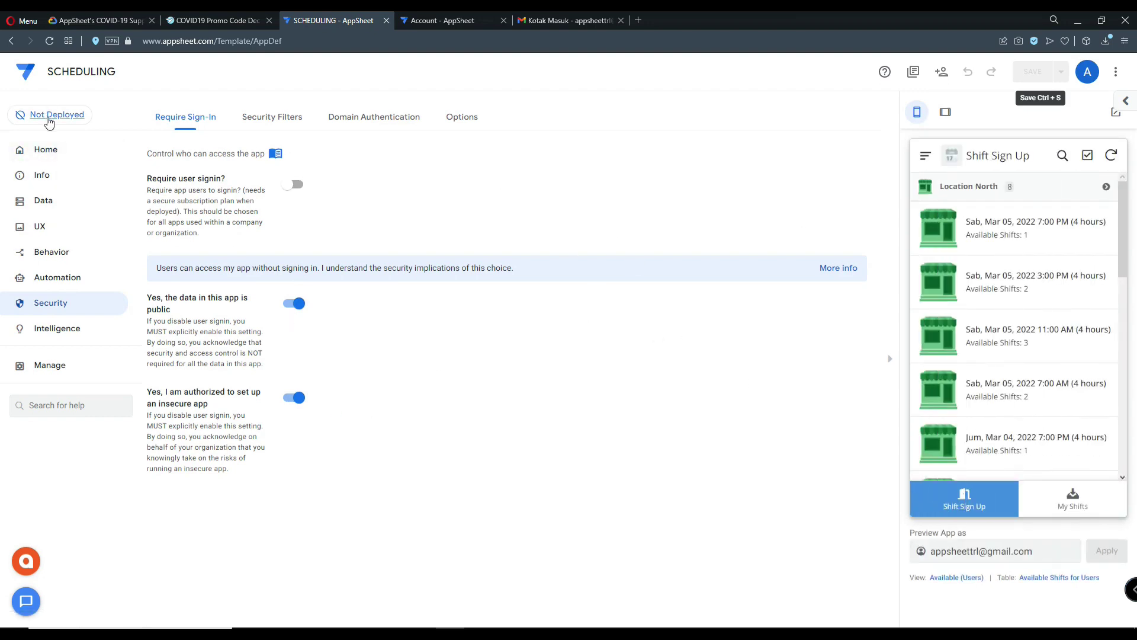
{"action": "left_click", "coordinate": [49, 122]}
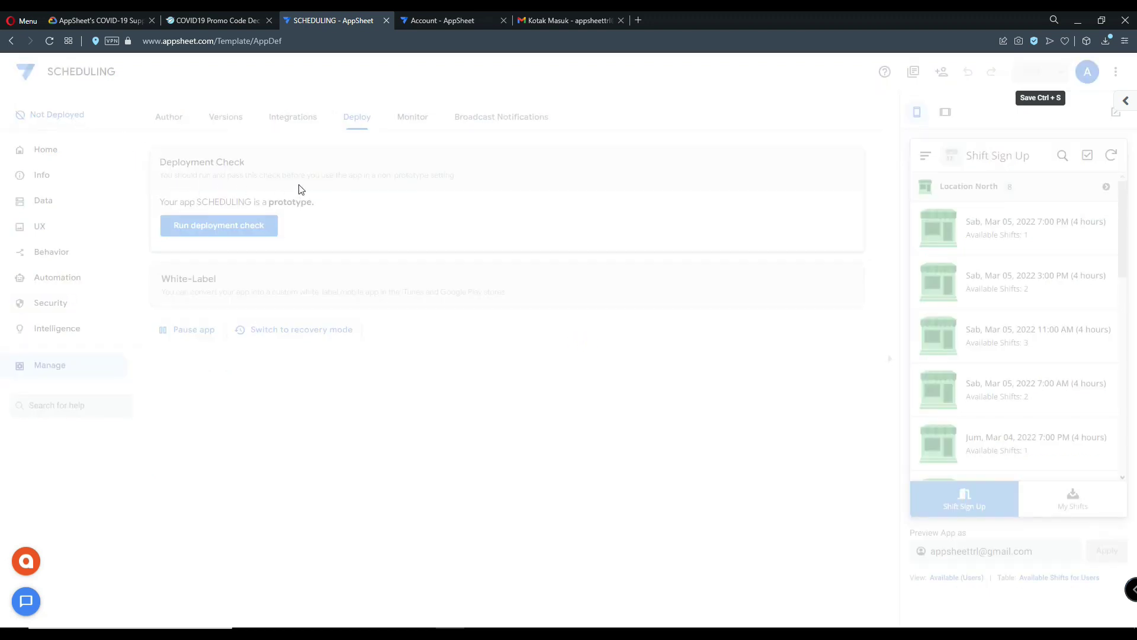
{"action": "scroll", "coordinate": [522, 237], "scroll_direction": "down", "scroll_amount": 5}
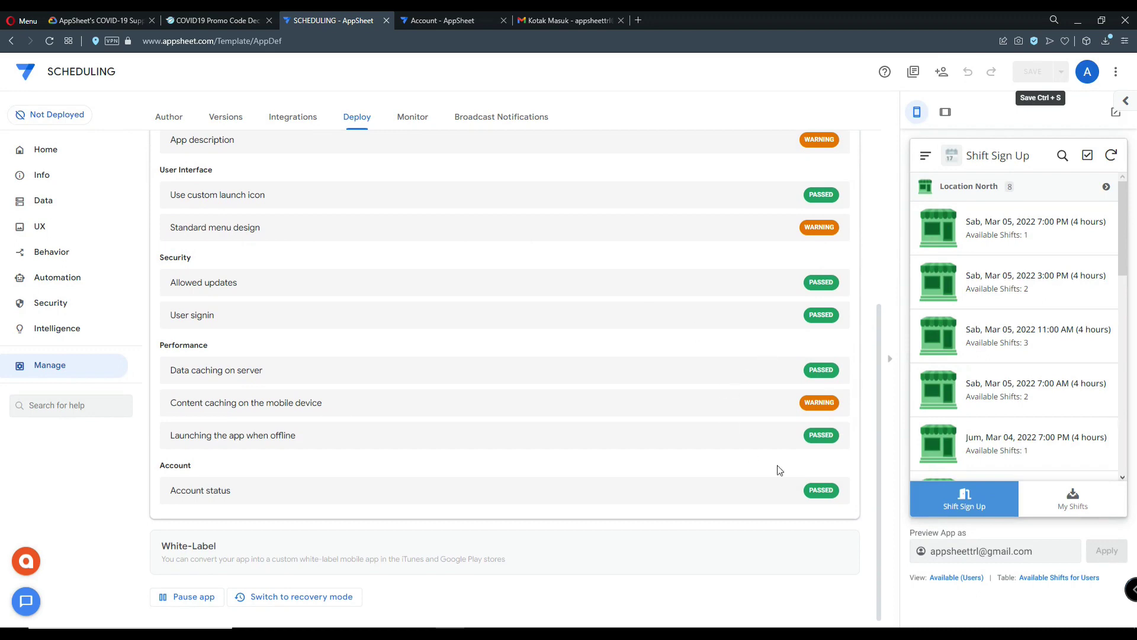
{"action": "scroll", "coordinate": [792, 456], "scroll_direction": "up", "scroll_amount": 5}
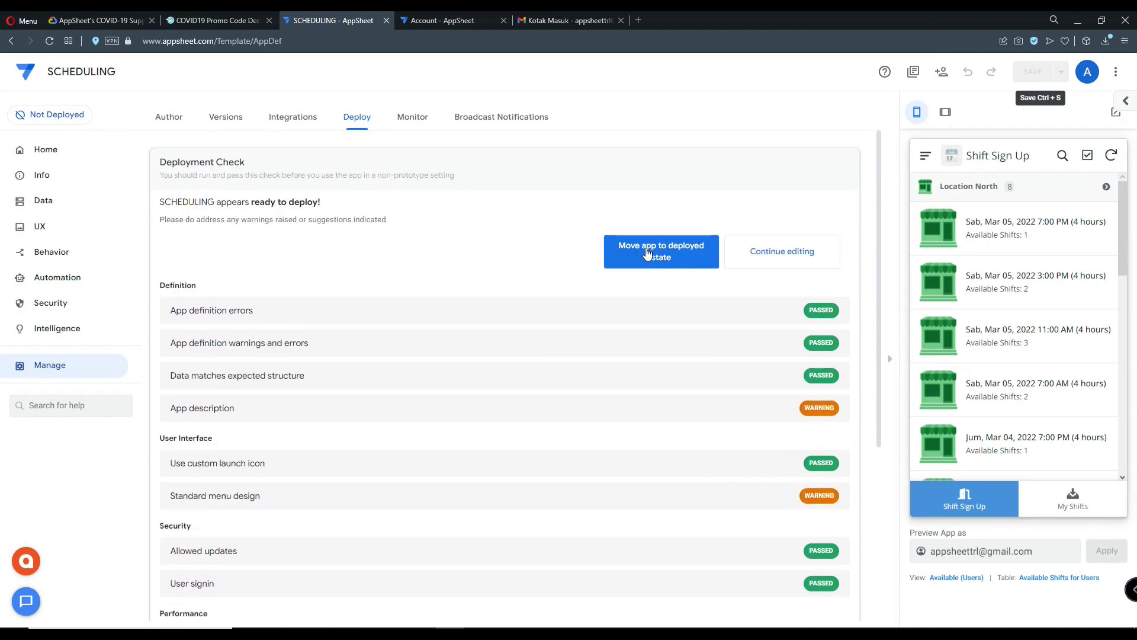
{"action": "left_click", "coordinate": [647, 256]}
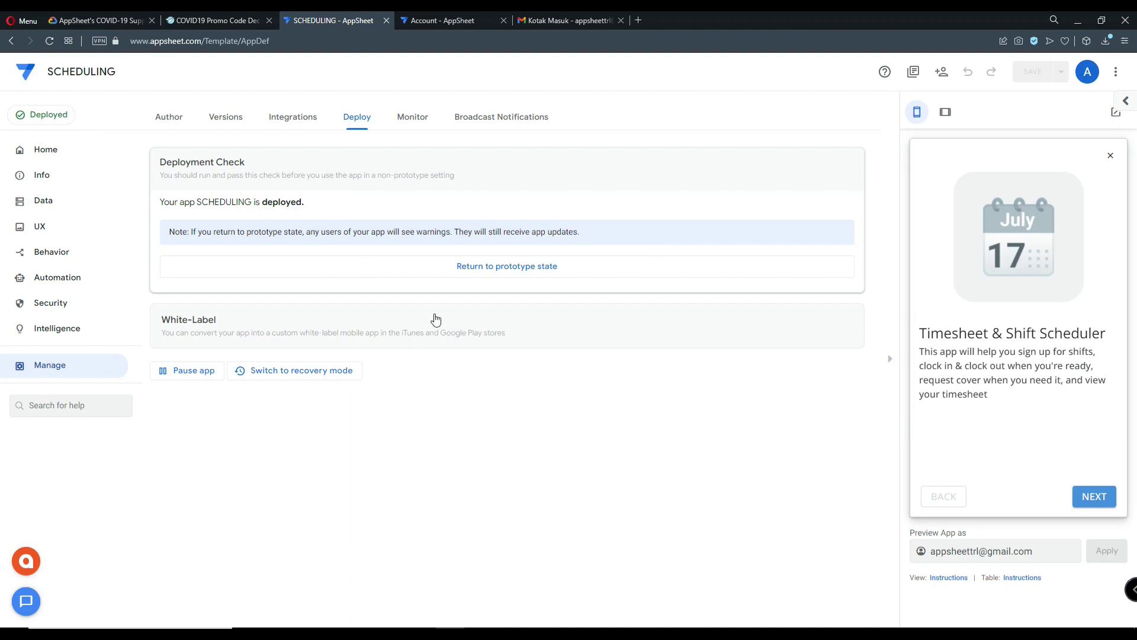
Enable white-labeling for the app and request a white-label version for Android devices without any Firebase settings
{"action": "left_click", "coordinate": [388, 321]}
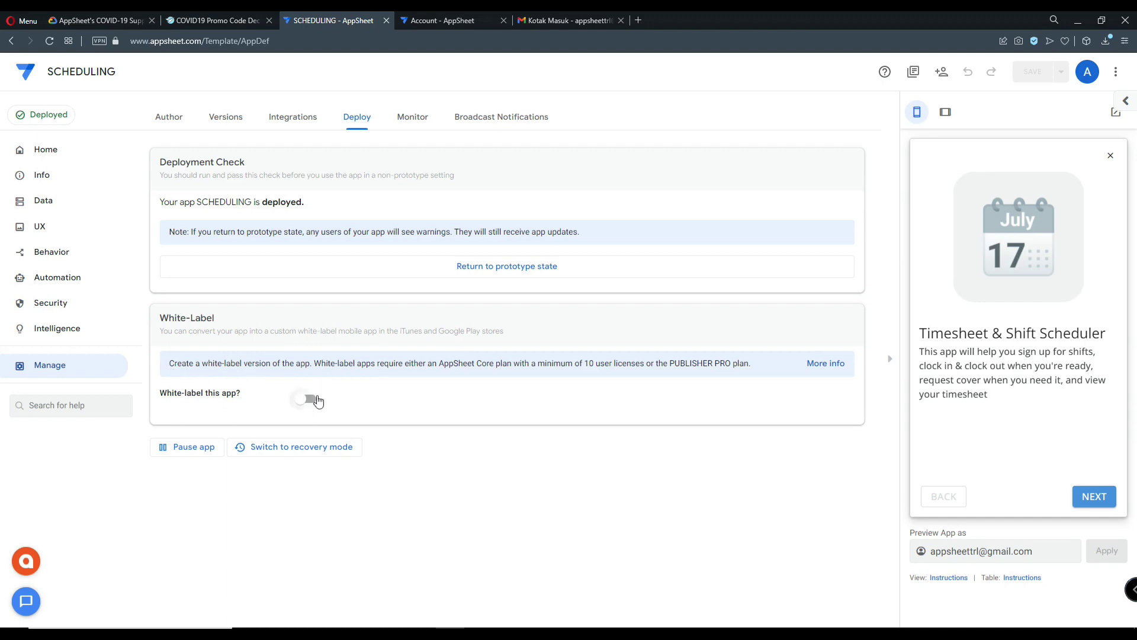
{"action": "left_click", "coordinate": [309, 399]}
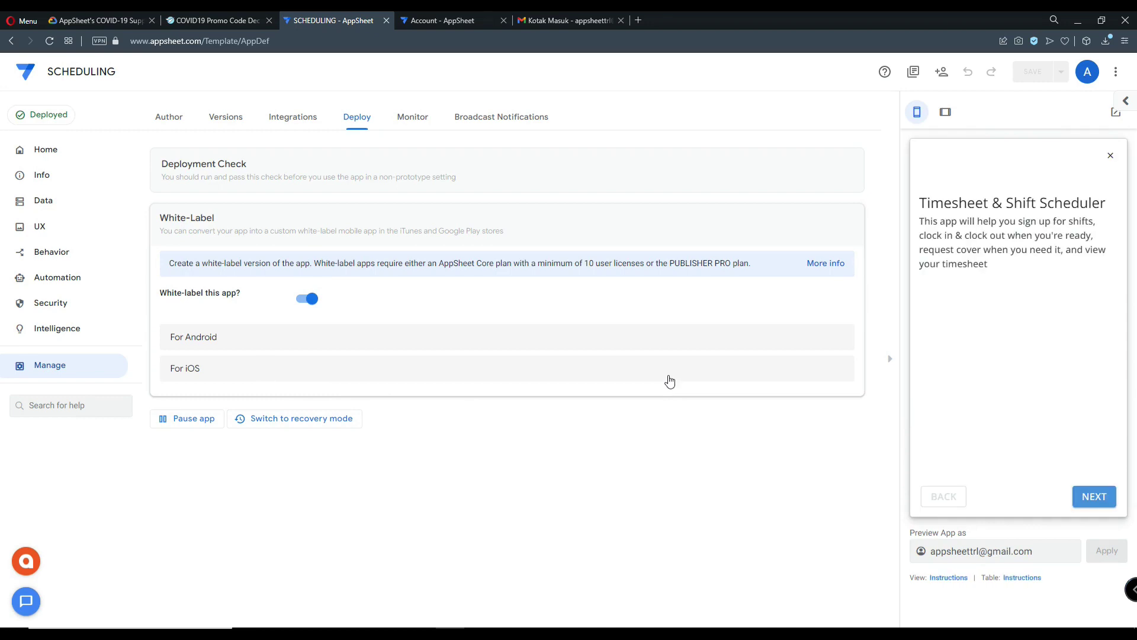
{"action": "left_click", "coordinate": [268, 343]}
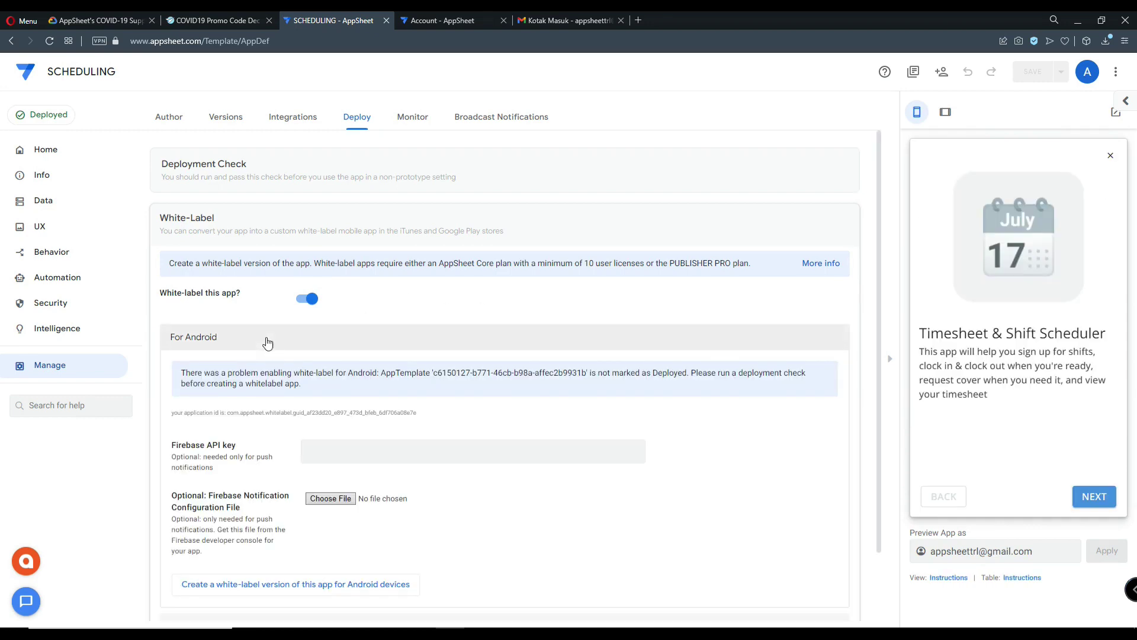
{"action": "scroll", "coordinate": [421, 415], "scroll_direction": "down", "scroll_amount": 2}
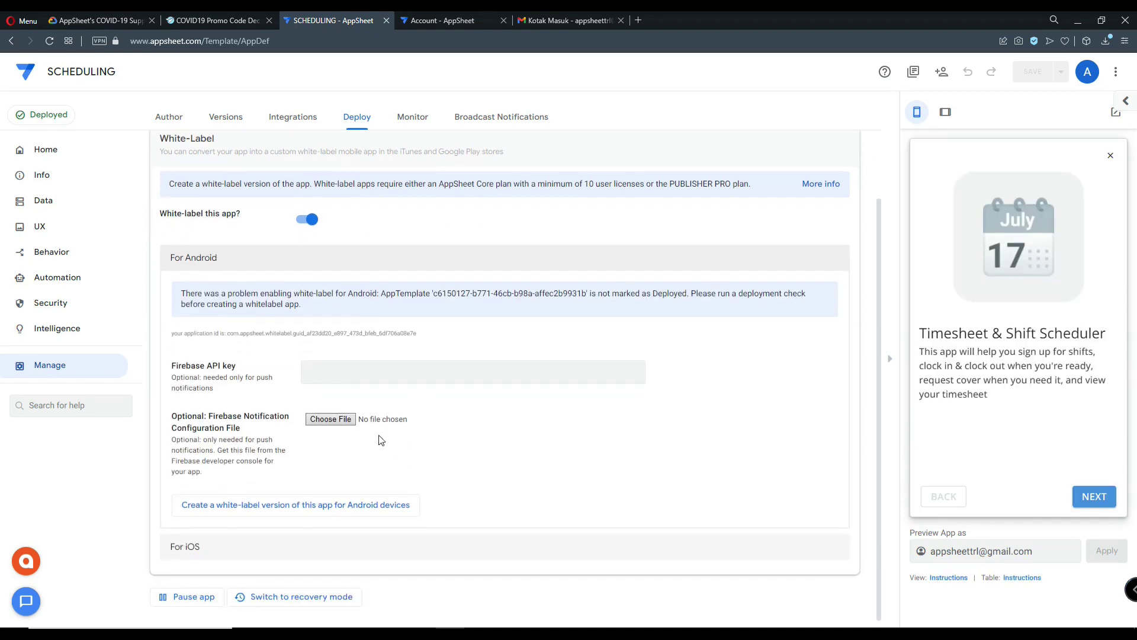
{"action": "left_click", "coordinate": [268, 506]}
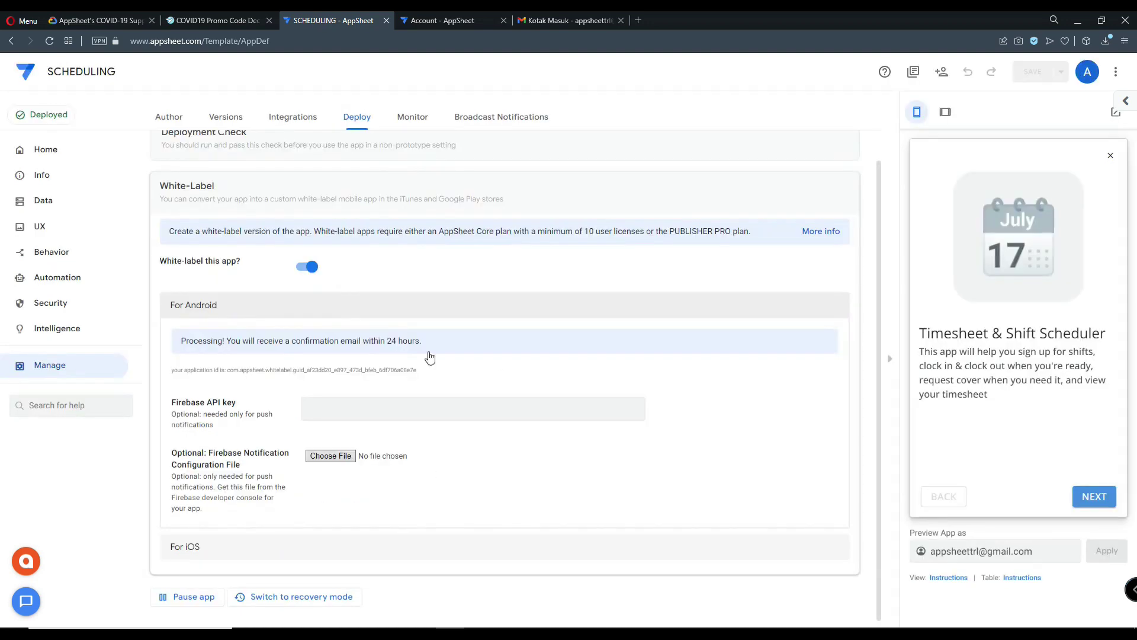
Read the Android white-label request's status notice and check the refreshed Gmail inbox for the confirmation email
{"action": "left_click_drag", "start_coordinate": [182, 345], "coordinate": [267, 347]}
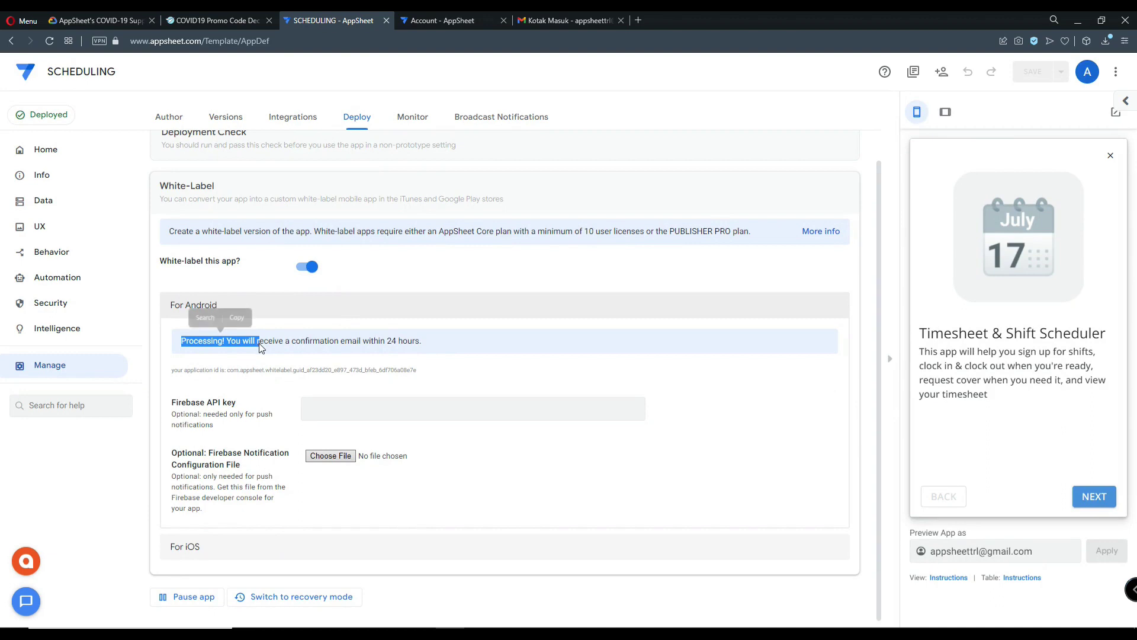
{"action": "left_click", "coordinate": [425, 347]}
{"action": "left_click_drag", "start_coordinate": [424, 346], "coordinate": [263, 346]}
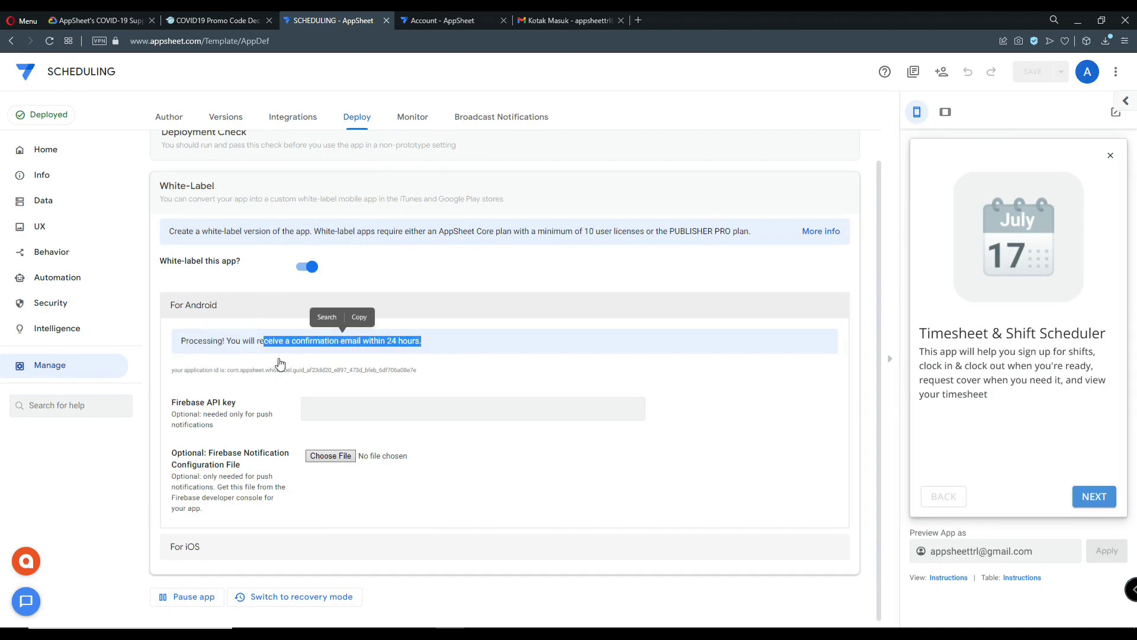
{"action": "left_click", "coordinate": [589, 13]}
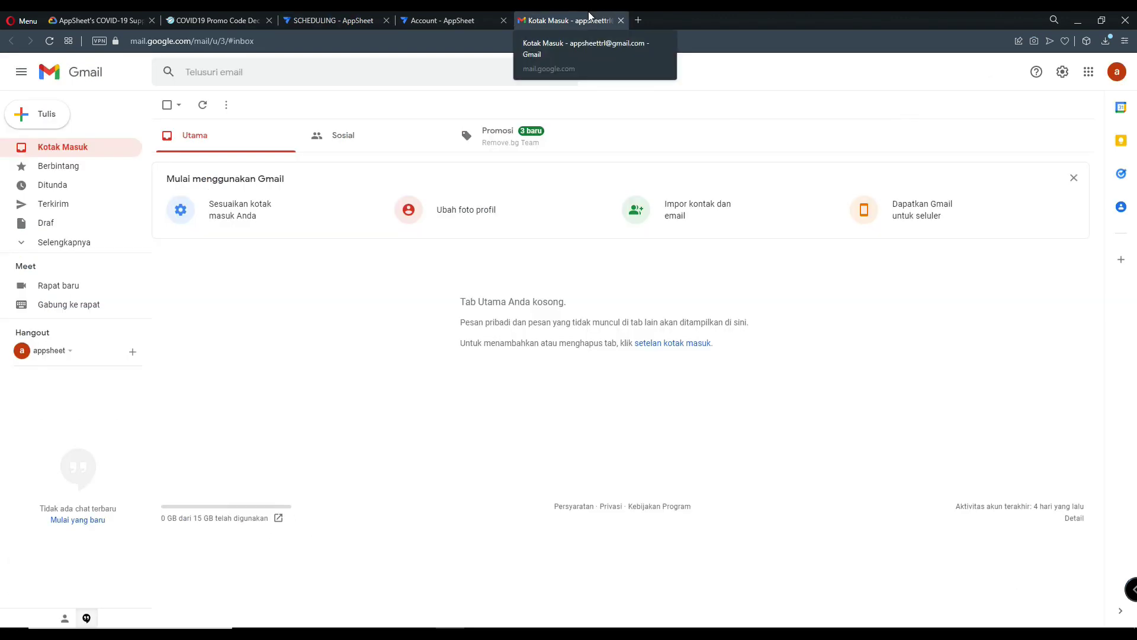
{"action": "left_click", "coordinate": [490, 42]}
{"action": "key", "text": "Return"}
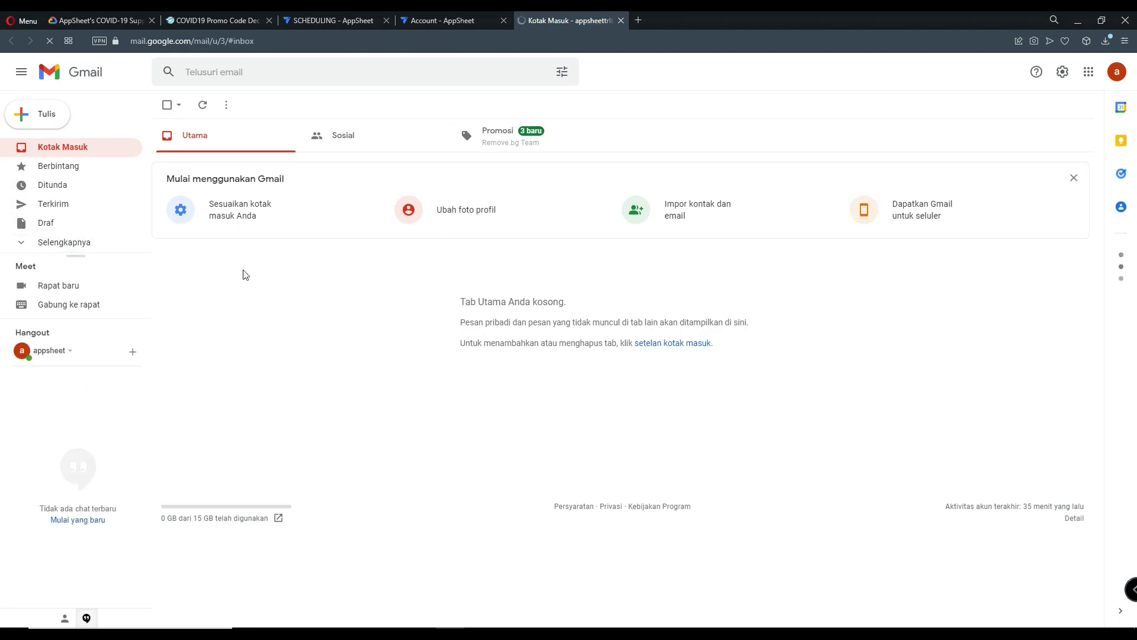
Return to the SCHEDULING app's editor and open its sharing links
{"action": "left_click", "coordinate": [239, 21]}
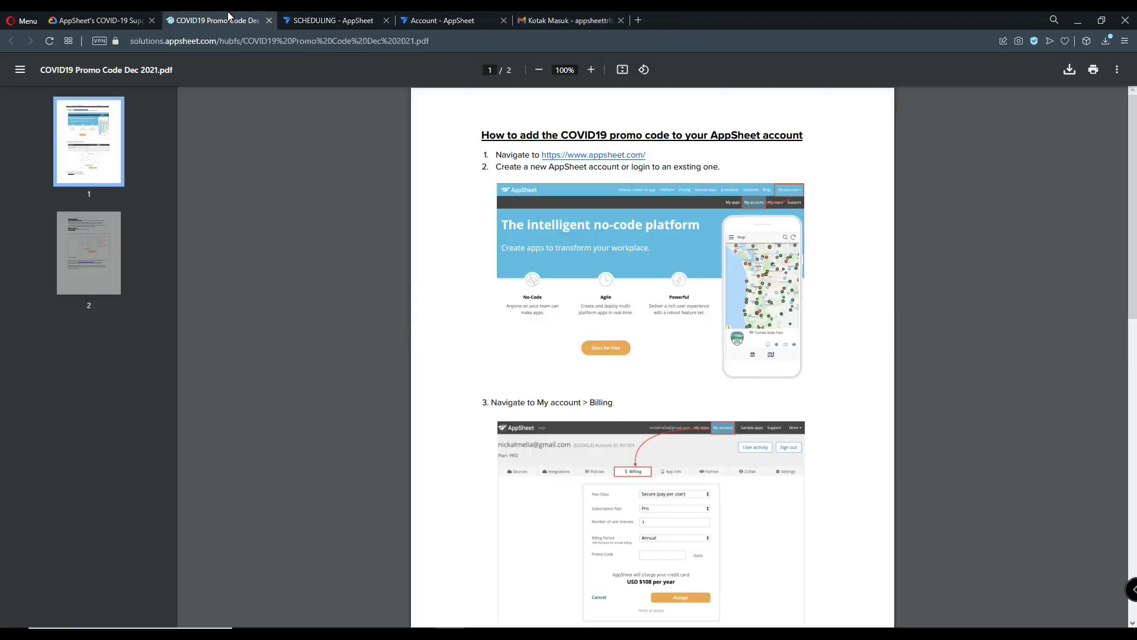
{"action": "left_click", "coordinate": [458, 85]}
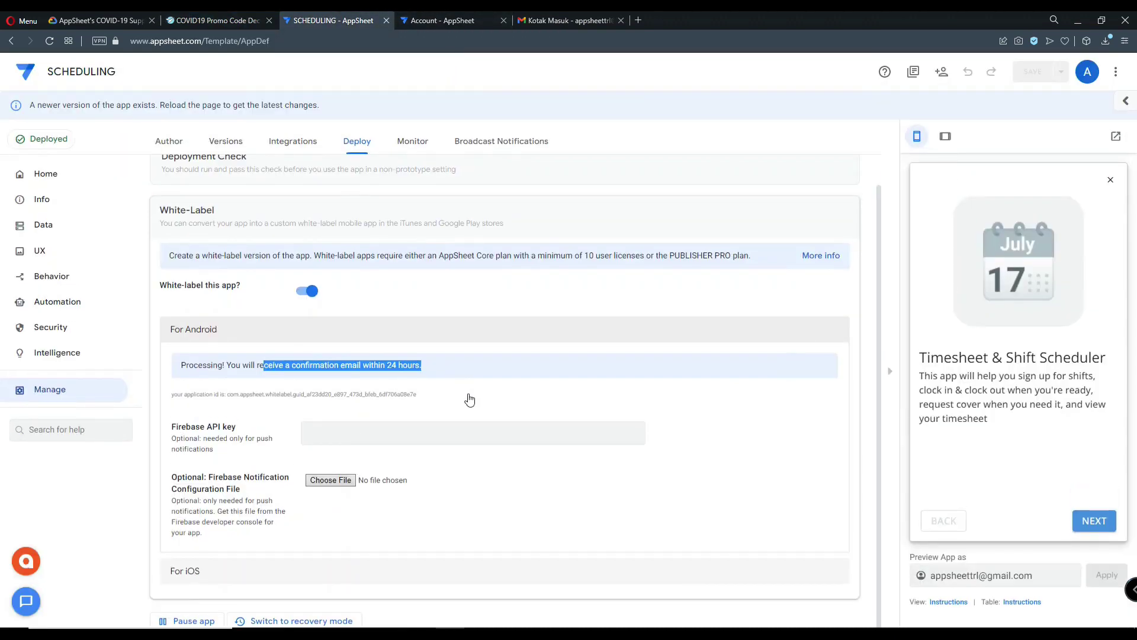
{"action": "left_click", "coordinate": [467, 397]}
{"action": "left_click", "coordinate": [352, 439]}
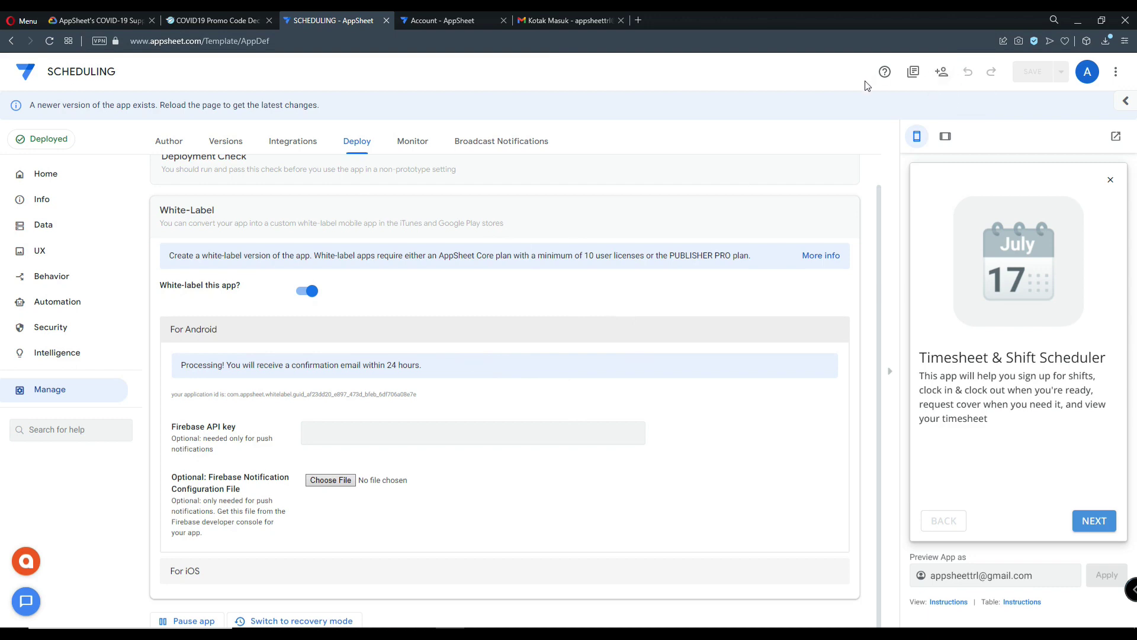
{"action": "left_click", "coordinate": [941, 73]}
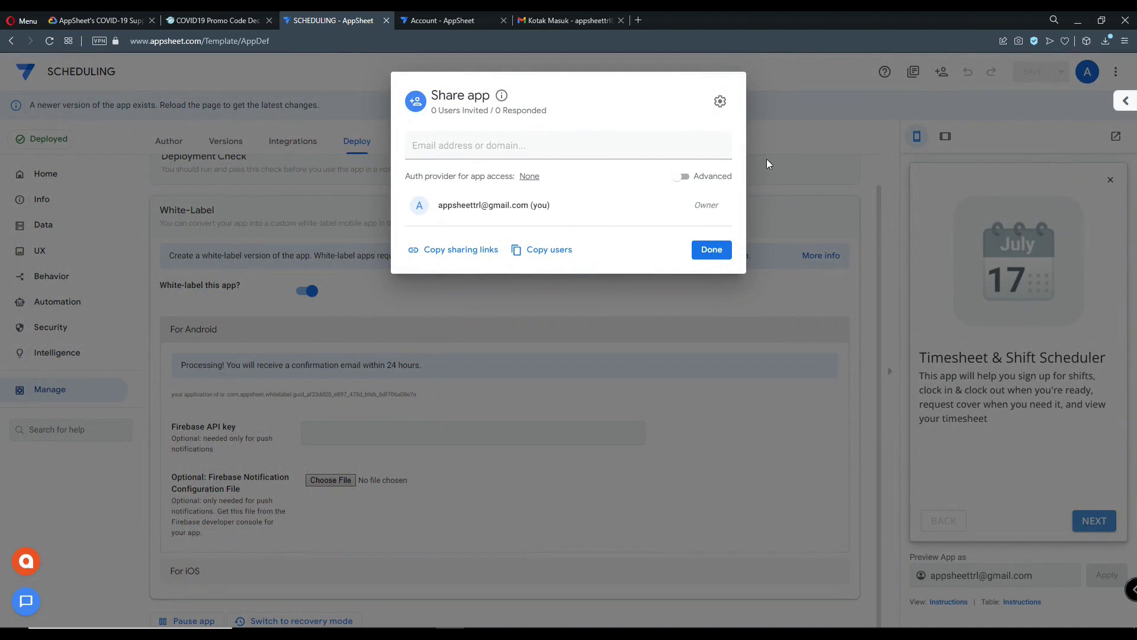
{"action": "left_click", "coordinate": [471, 253]}
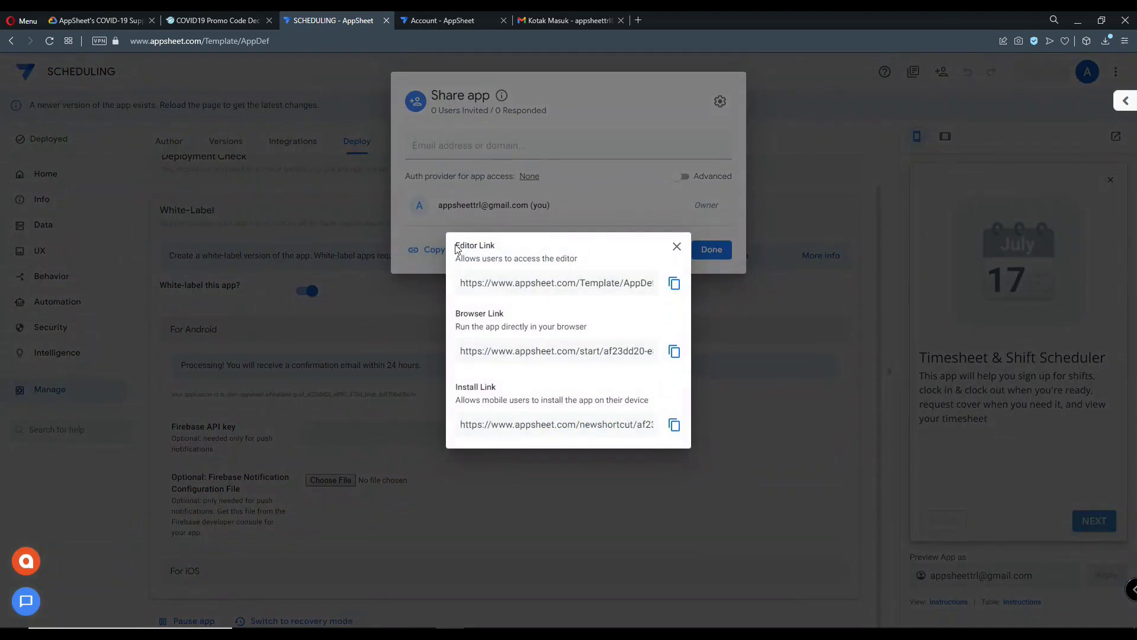
Examine the editor link and install link among the app's sharing links
{"action": "left_click_drag", "start_coordinate": [459, 246], "coordinate": [507, 255]}
{"action": "left_click", "coordinate": [547, 246]}
{"action": "left_click_drag", "start_coordinate": [465, 248], "coordinate": [491, 246]}
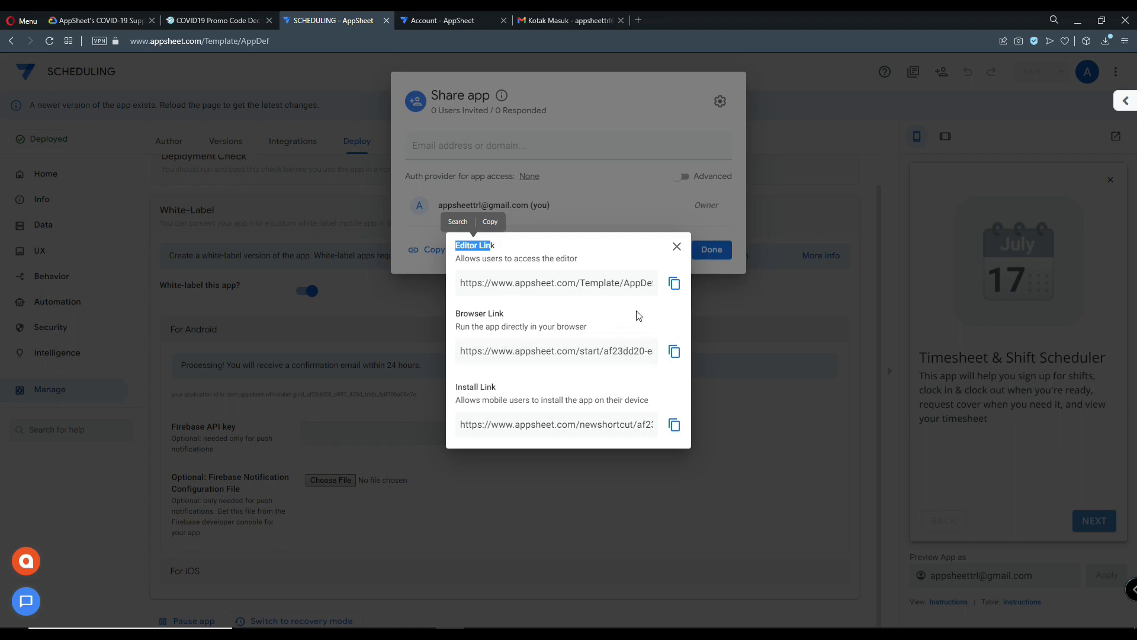
{"action": "left_click", "coordinate": [523, 389]}
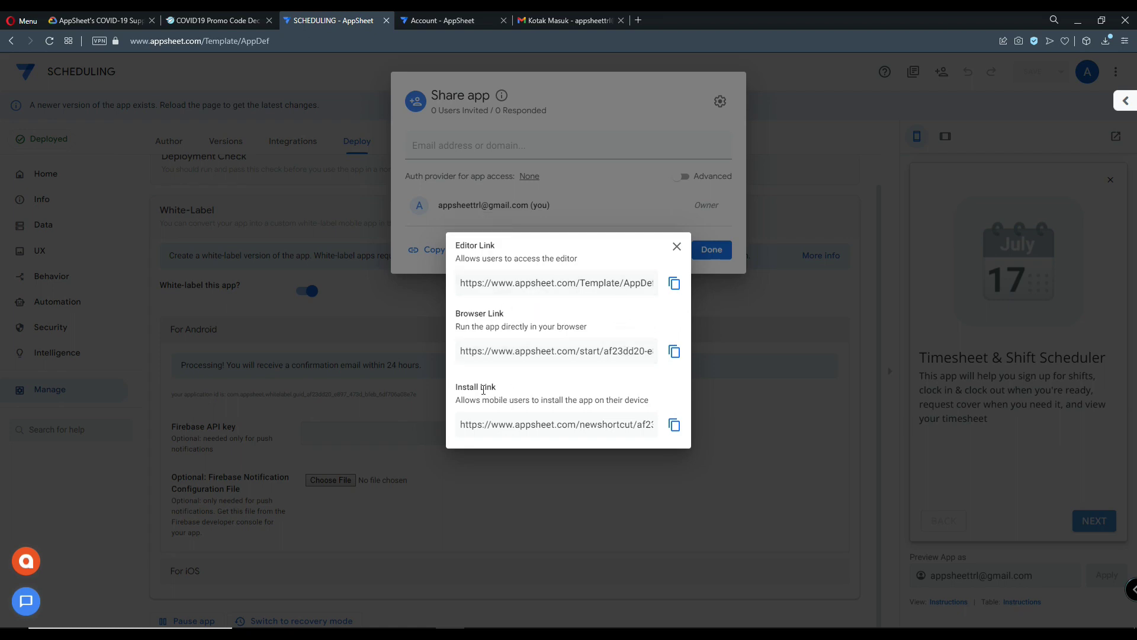
{"action": "left_click_drag", "start_coordinate": [457, 384], "coordinate": [503, 390]}
{"action": "left_click", "coordinate": [519, 391]}
{"action": "left_click", "coordinate": [535, 424]}
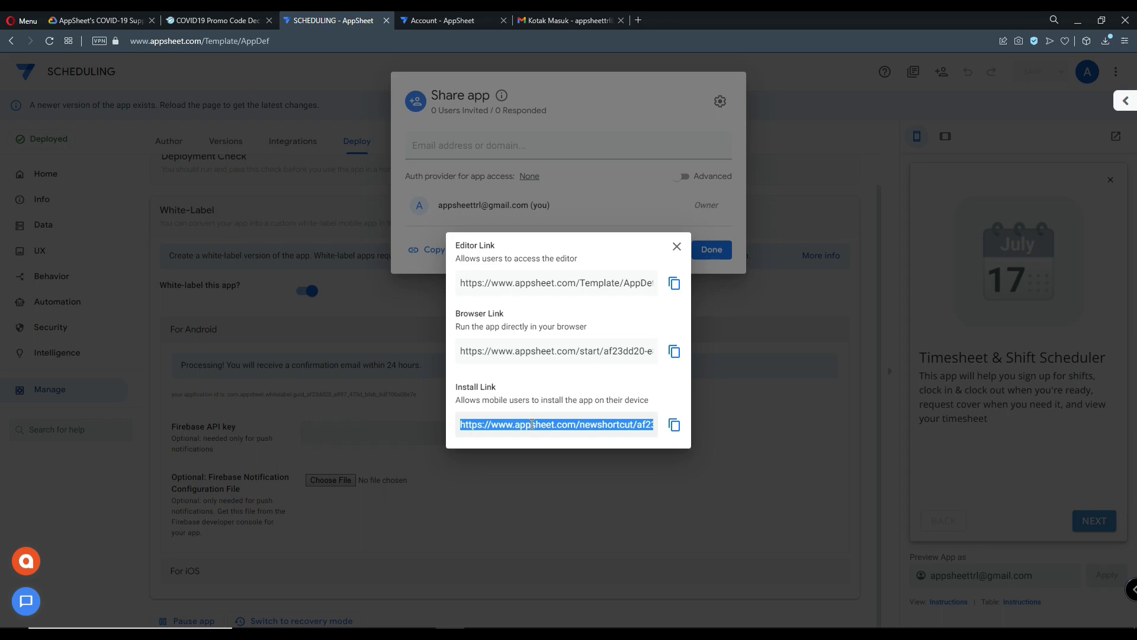
Copy the app's browser link and open it in a new browser tab
{"action": "left_click", "coordinate": [467, 350]}
{"action": "left_click", "coordinate": [674, 351]}
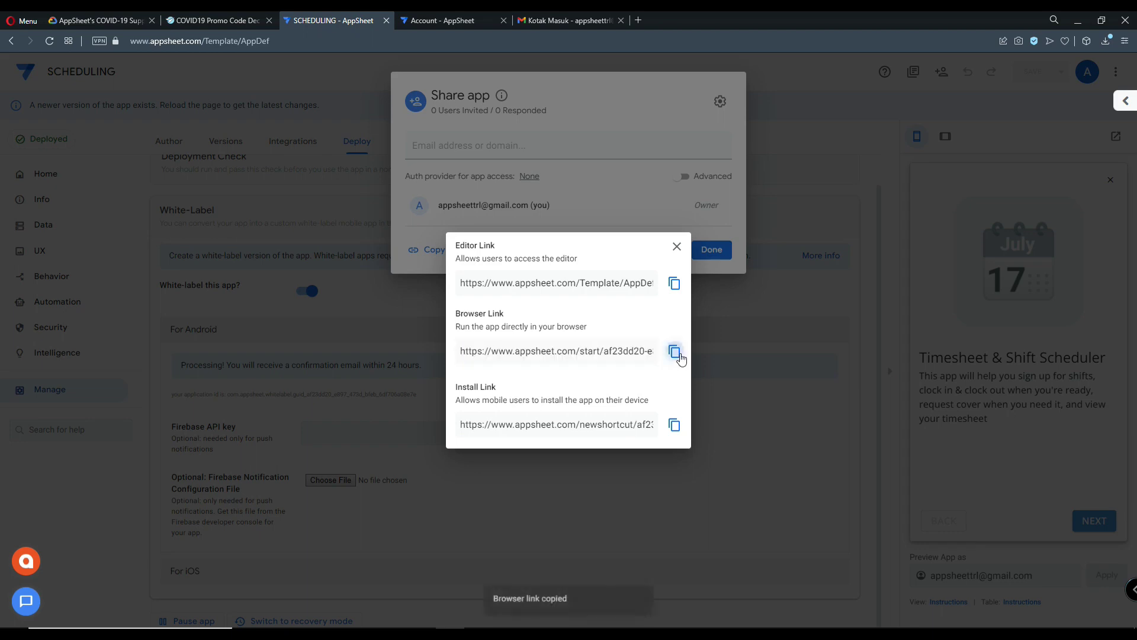
{"action": "left_click", "coordinate": [640, 21]}
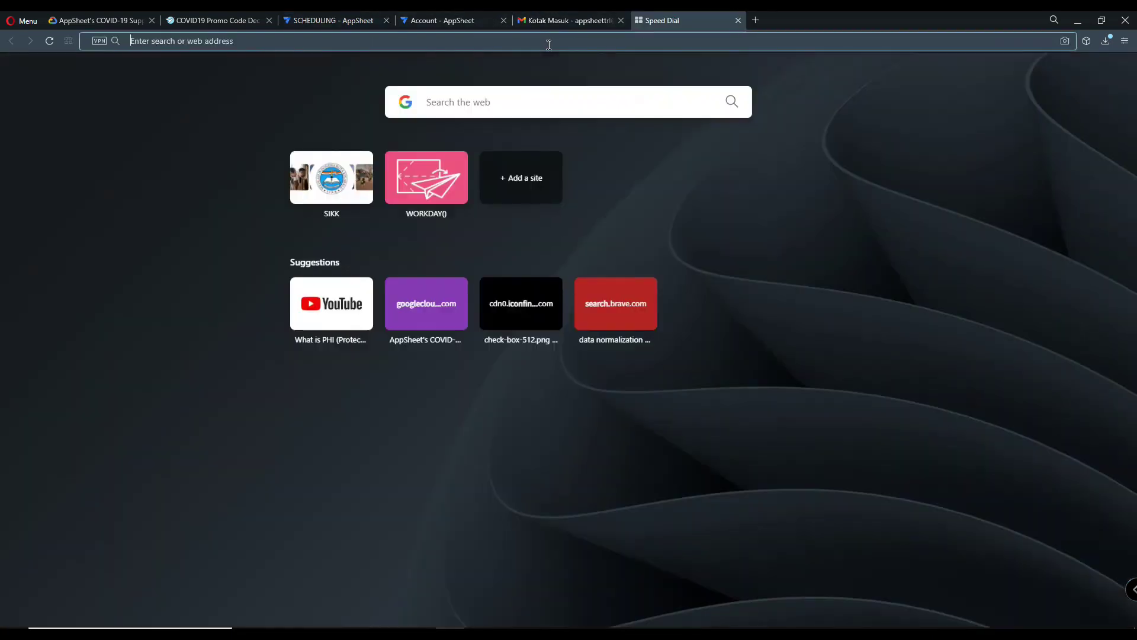
{"action": "key", "text": "ctrl+v"}
{"action": "key", "text": "Return"}
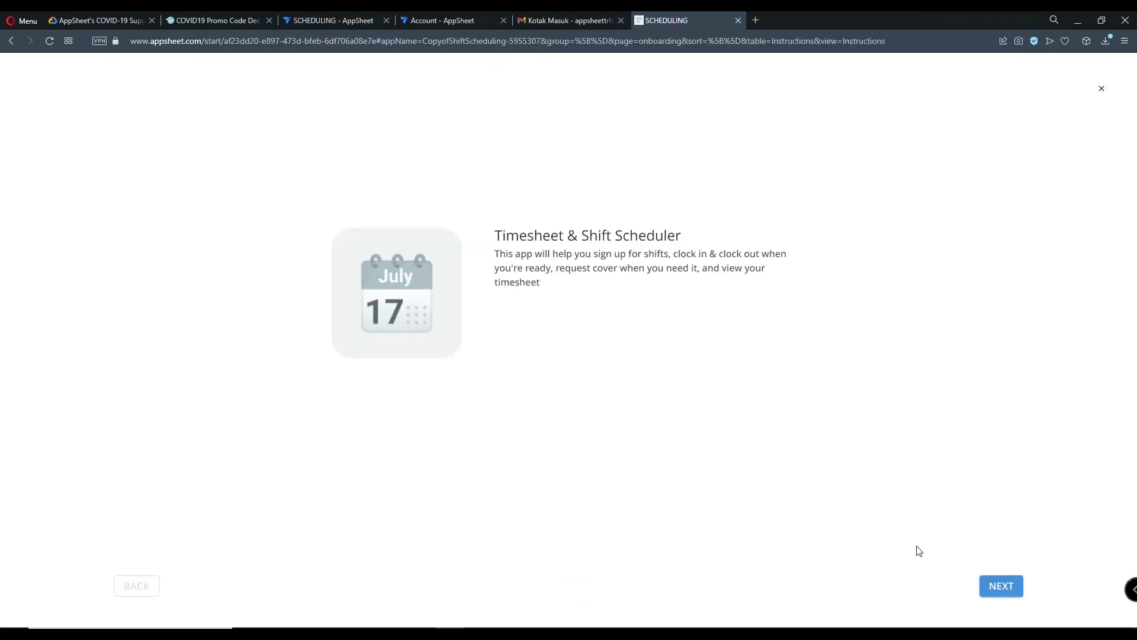
Go through the running app's onboarding pages and view its Shift Sign Up and My Shifts views
{"action": "left_click", "coordinate": [1009, 588]}
{"action": "left_click", "coordinate": [1009, 590]}
{"action": "left_click", "coordinate": [1009, 590]}
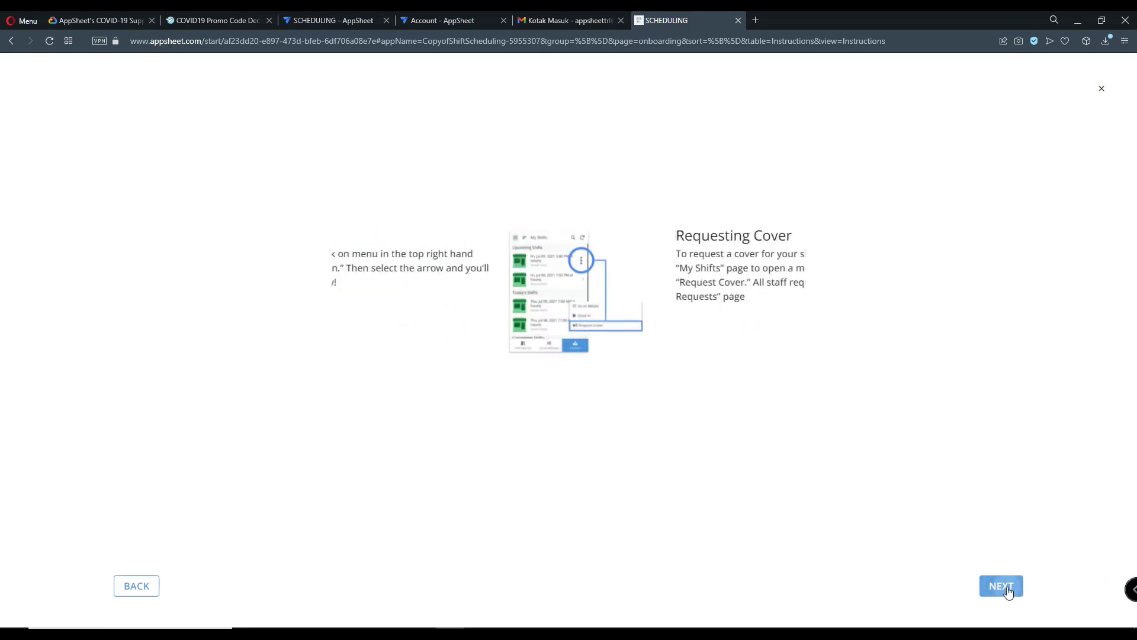
{"action": "left_click", "coordinate": [1007, 588]}
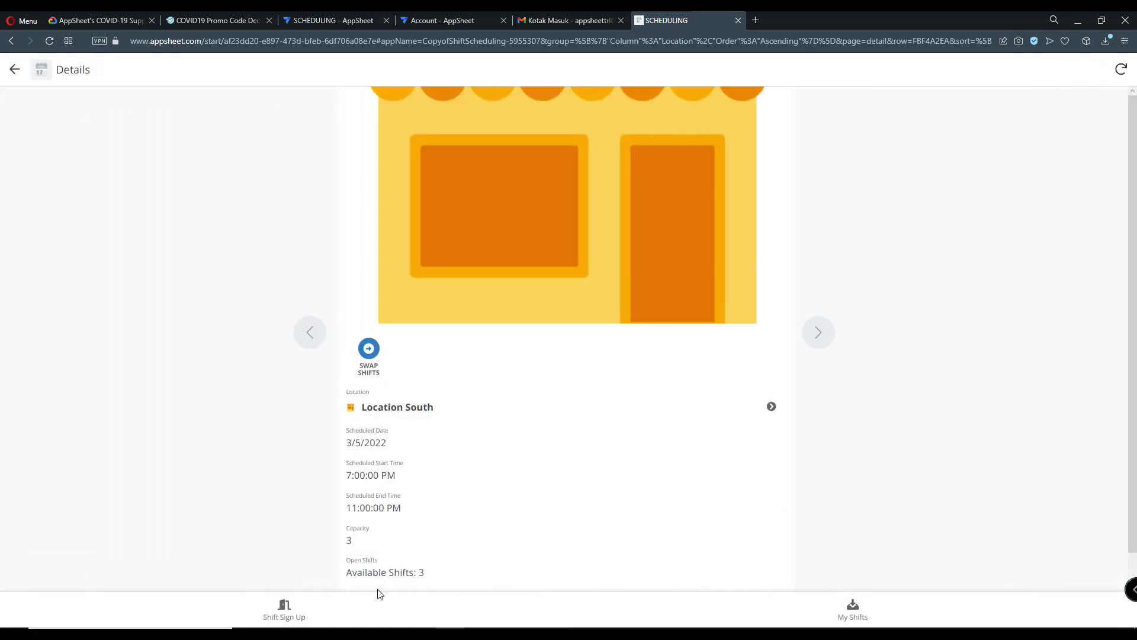
{"action": "left_click", "coordinate": [267, 605]}
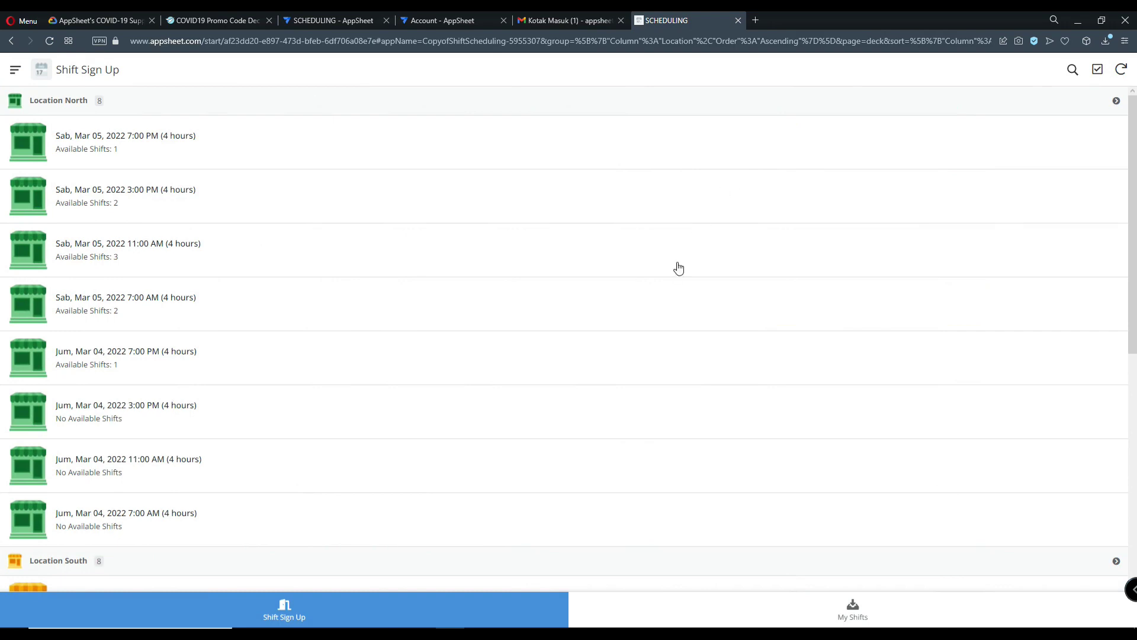
{"action": "left_click", "coordinate": [820, 613]}
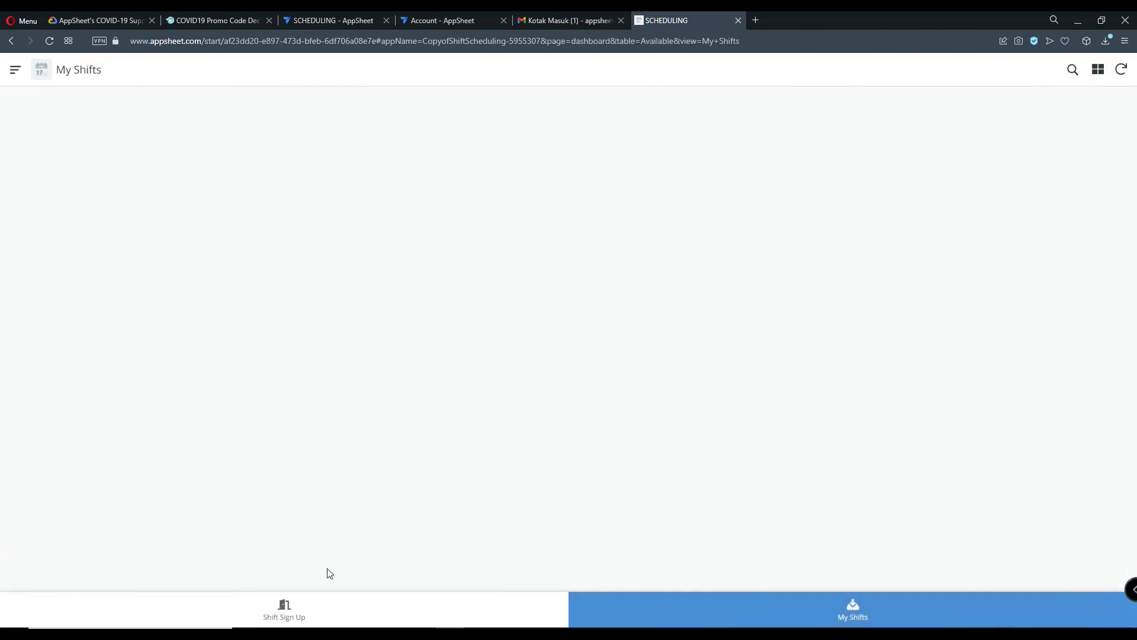
{"action": "left_click", "coordinate": [293, 615]}
Switch to Gmail, refresh the inbox, open AppSheet's white-label request email and download the APK
{"action": "left_click", "coordinate": [574, 18]}
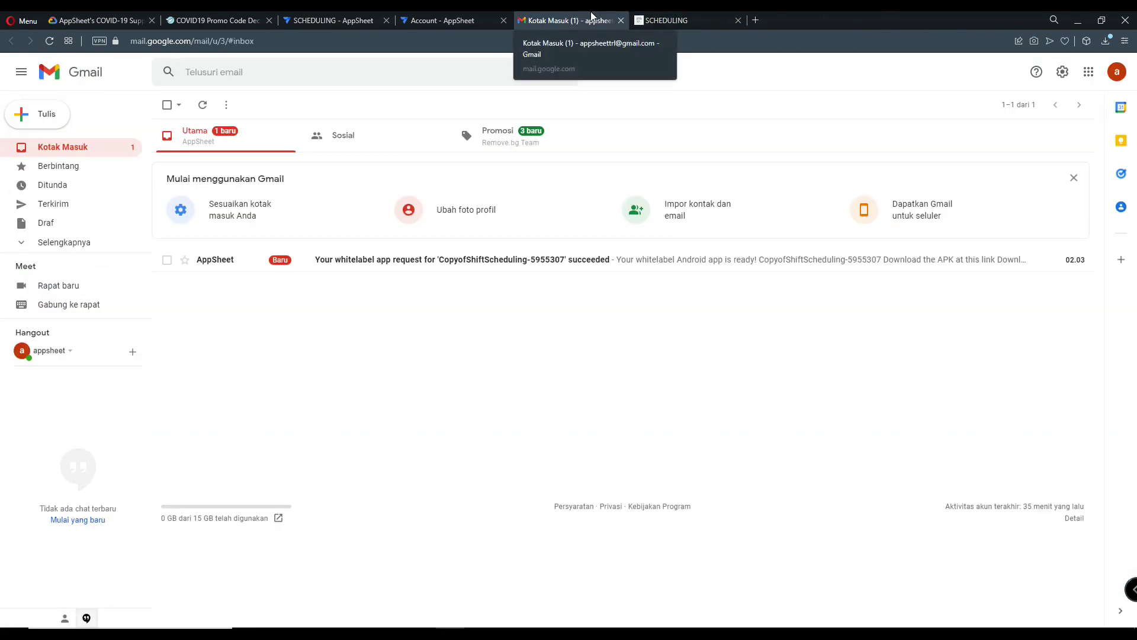
{"action": "left_click", "coordinate": [316, 41]}
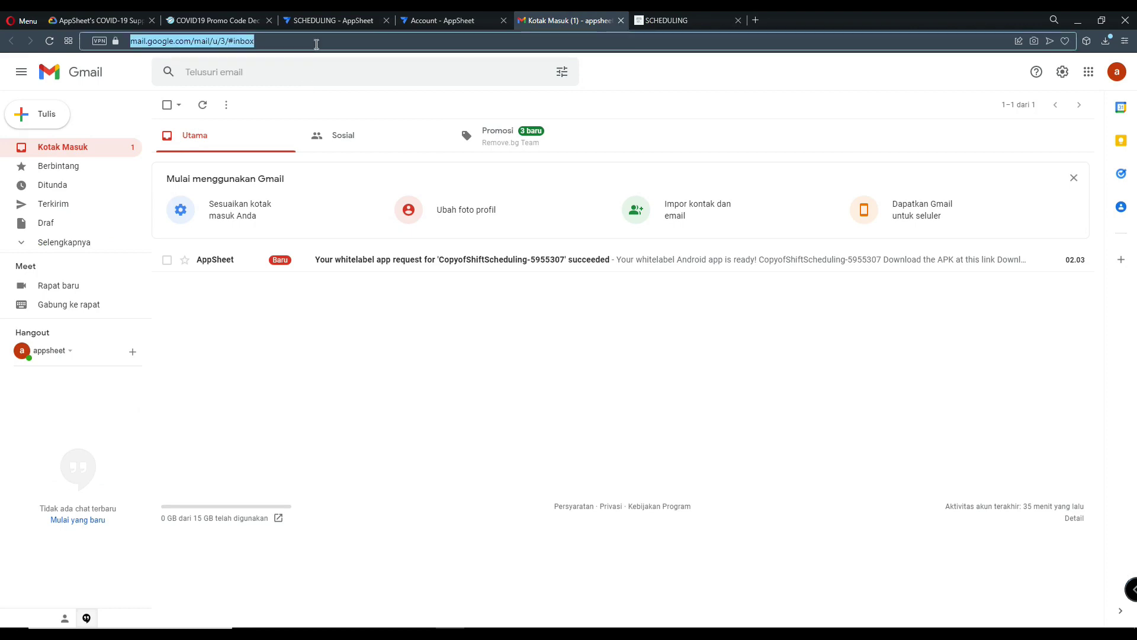
{"action": "key", "text": "Return"}
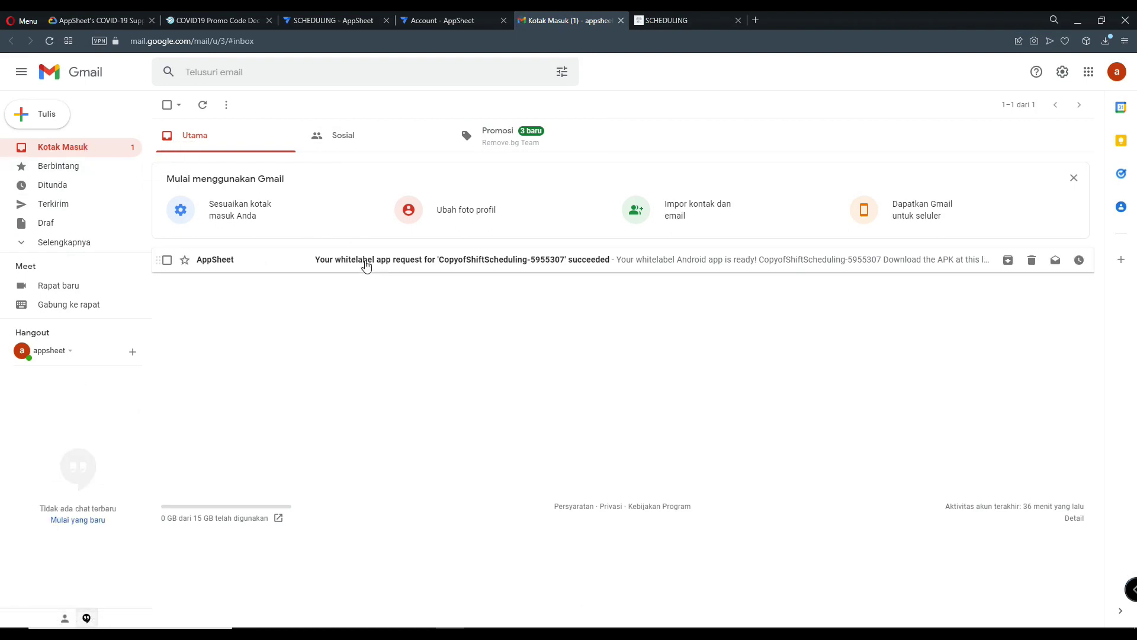
{"action": "left_click", "coordinate": [366, 264]}
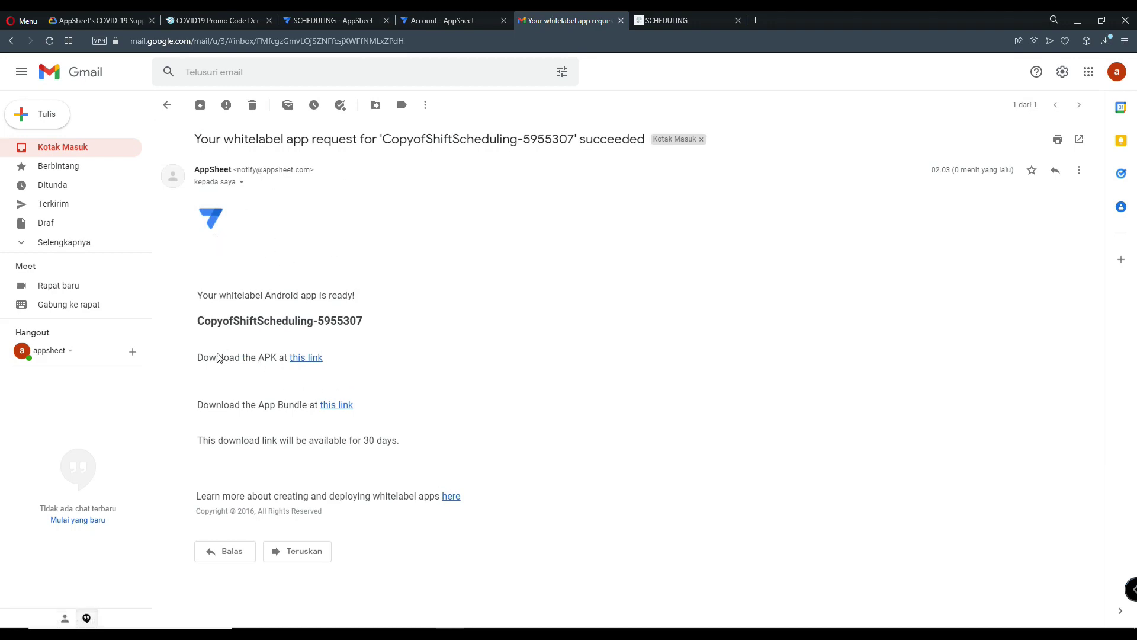
{"action": "left_click", "coordinate": [303, 357]}
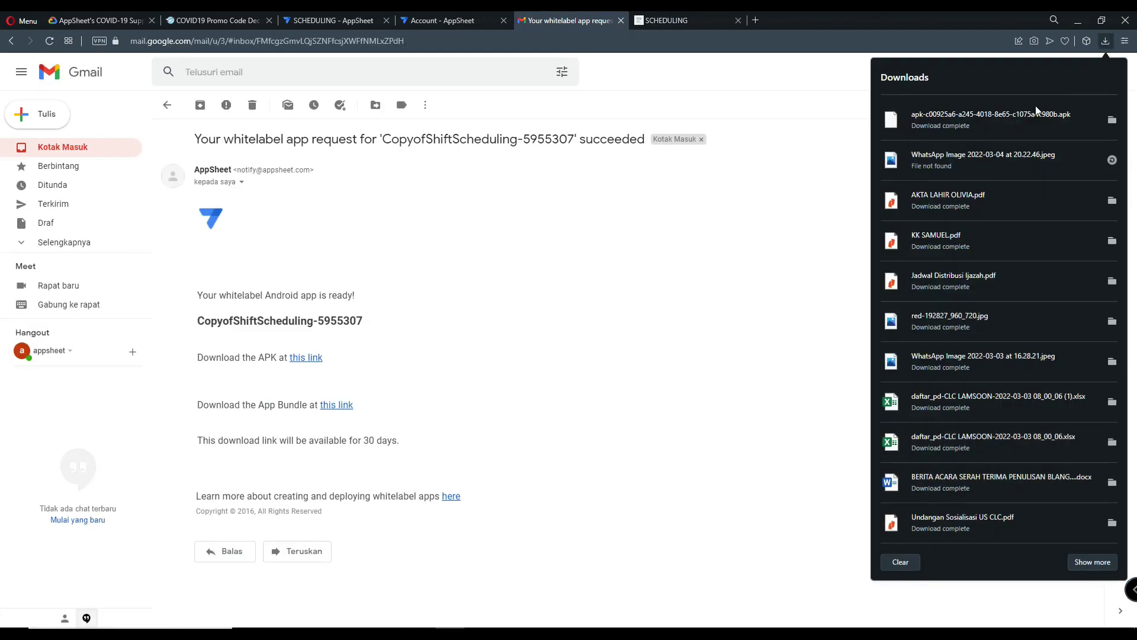
Show the downloaded white-label APK in its Downloads folder and minimize the folder window
{"action": "left_click", "coordinate": [1112, 120]}
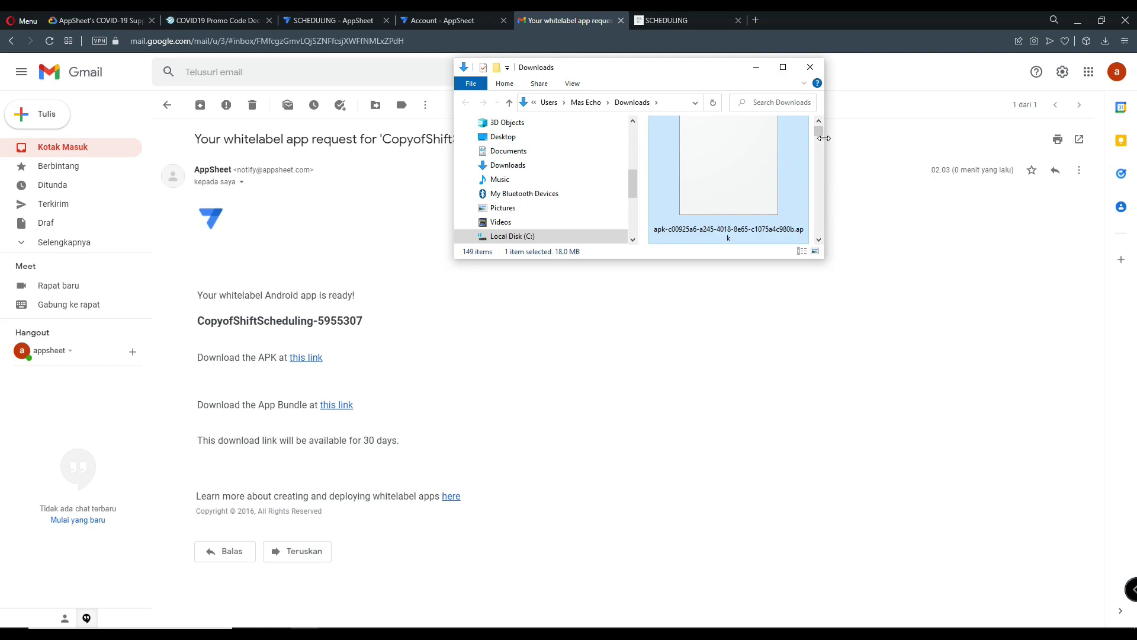
{"action": "left_click", "coordinate": [756, 68]}
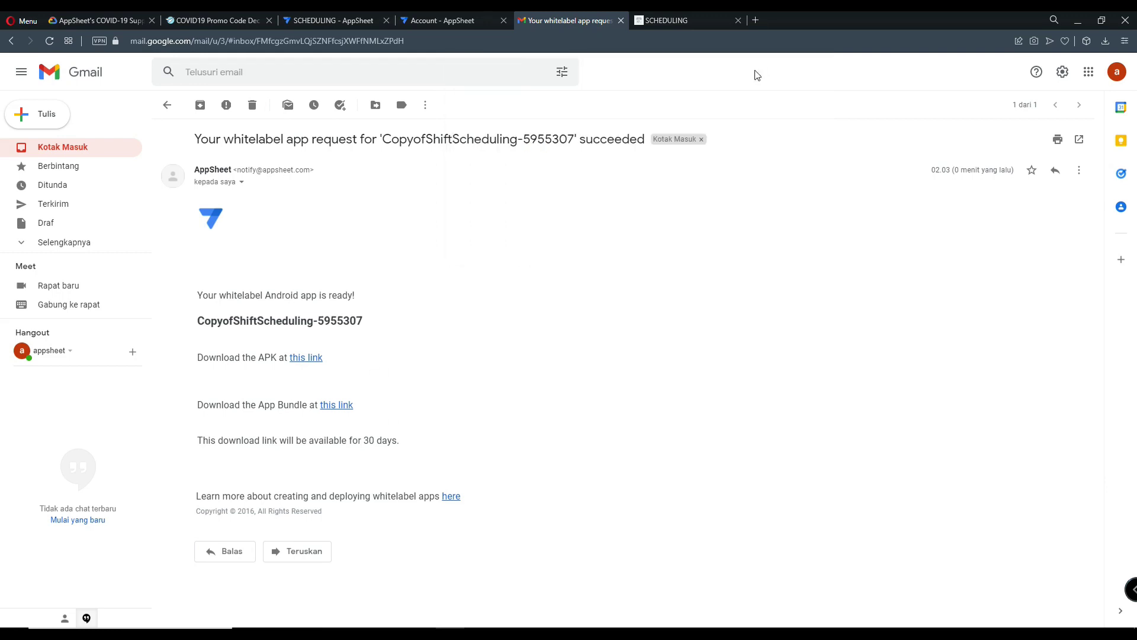
Switch to the AppSheet account page and review its Billing details and App Info list
{"action": "key", "text": "ctrl+shift+Tab"}
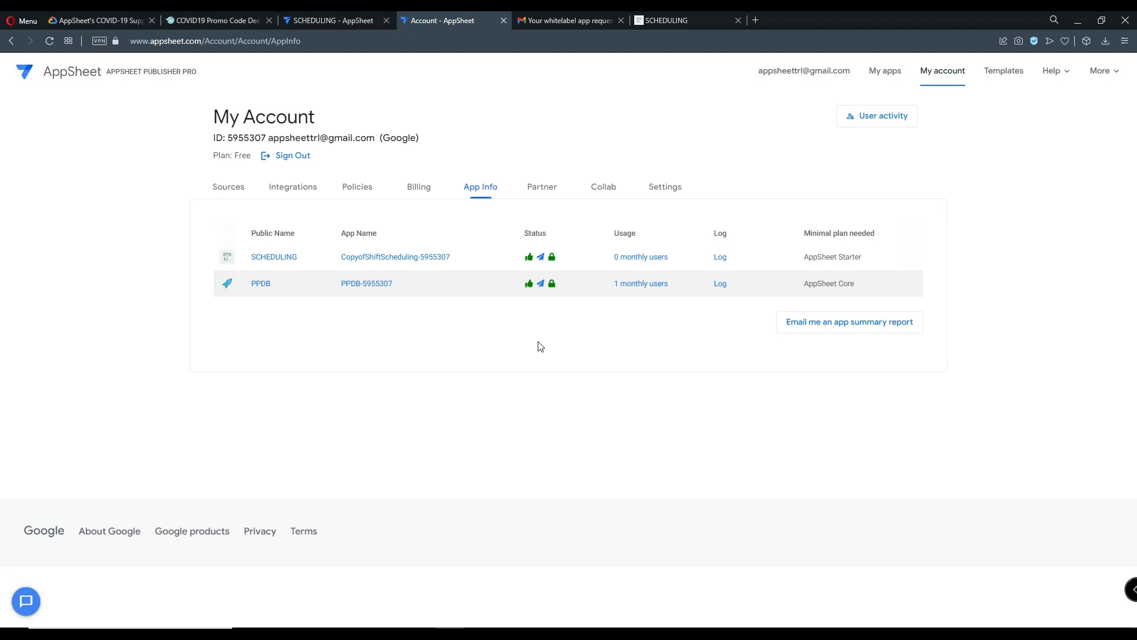
{"action": "left_click", "coordinate": [421, 187]}
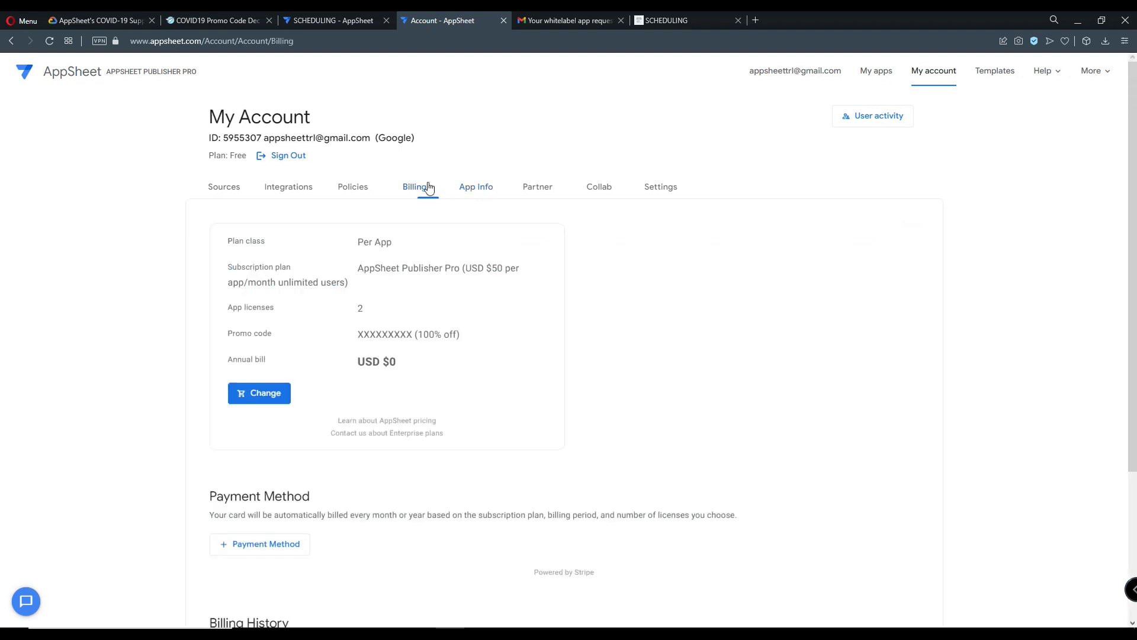
{"action": "left_click", "coordinate": [477, 190]}
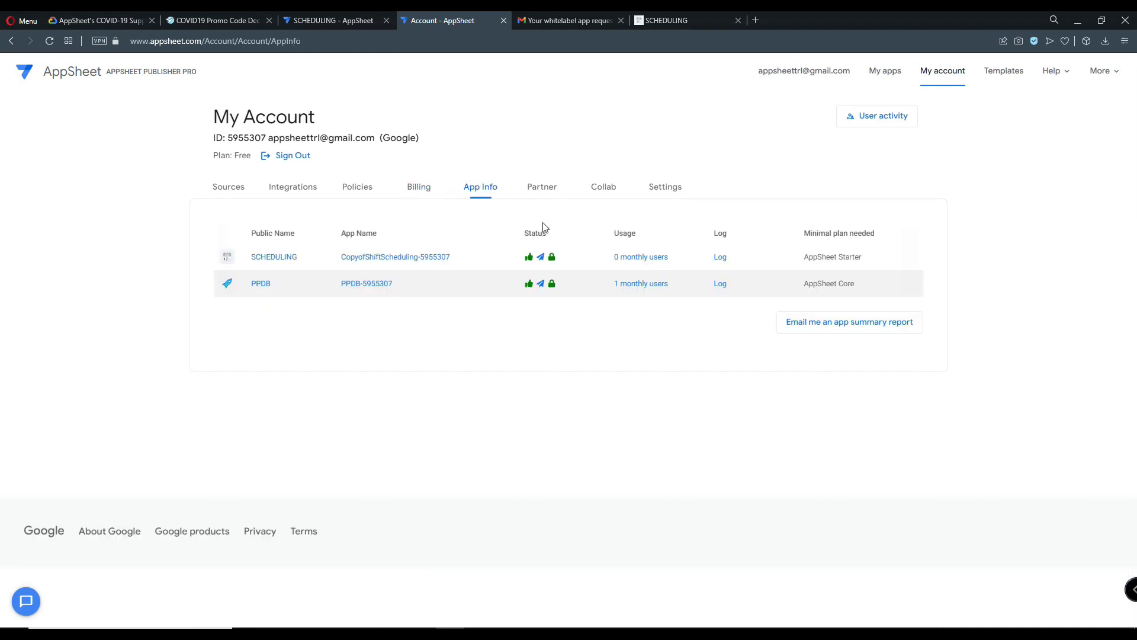
{"action": "key", "text": "alt+Left"}
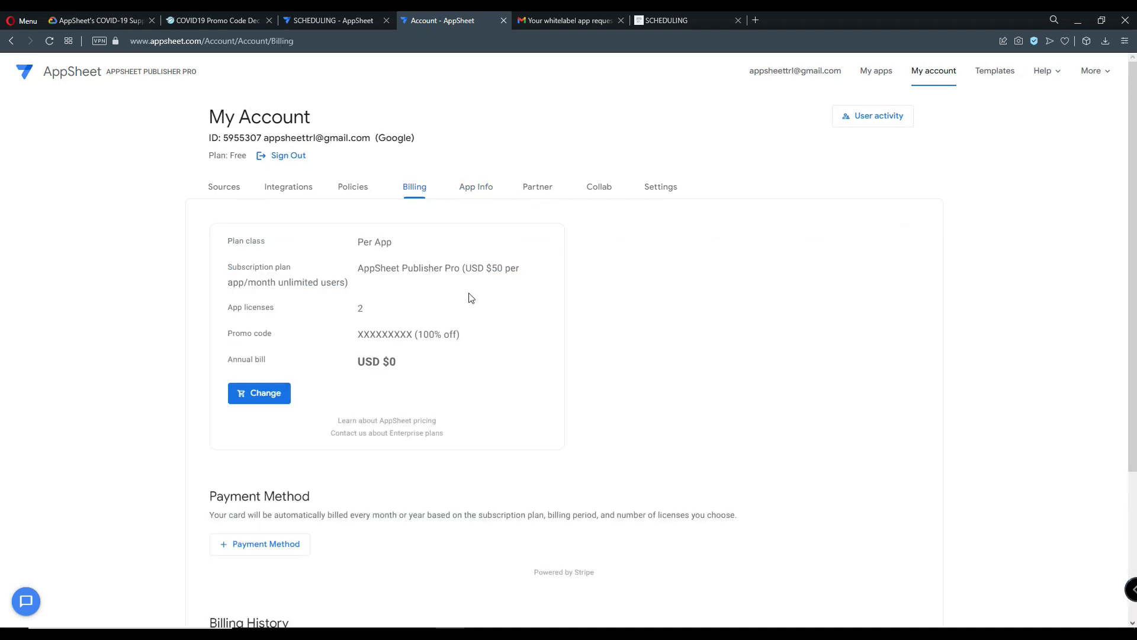
{"action": "scroll", "coordinate": [471, 298], "scroll_direction": "down", "scroll_amount": 2}
{"action": "scroll", "coordinate": [523, 308], "scroll_direction": "up", "scroll_amount": 2}
Return to the SCHEDULING app's editor and close the sharing links and the Share app dialog
{"action": "left_click", "coordinate": [365, 21]}
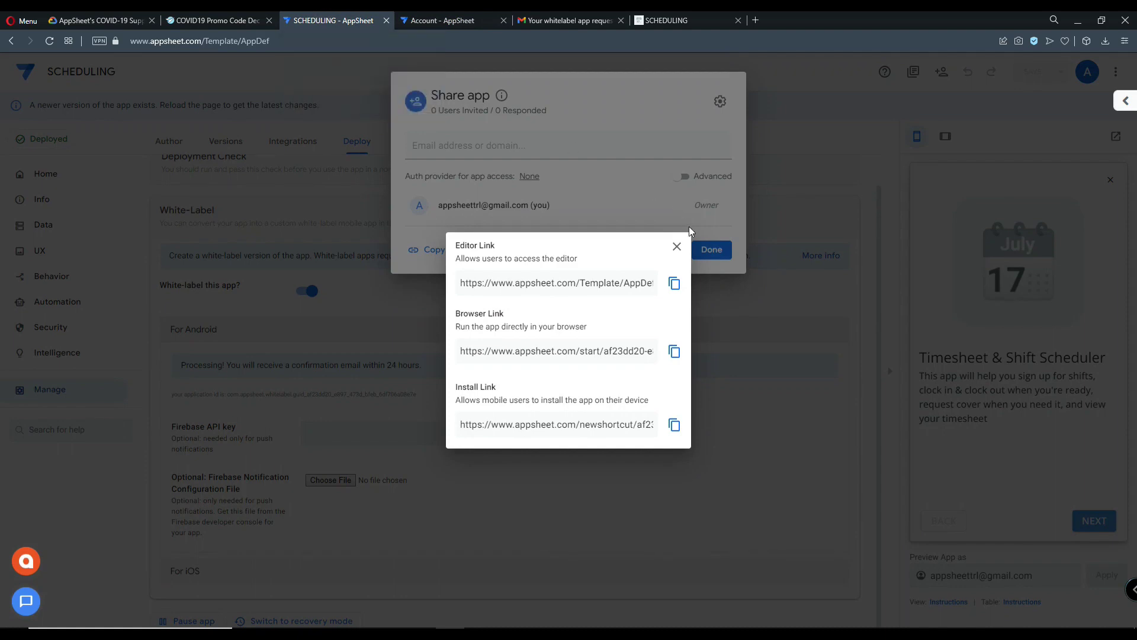
{"action": "left_click", "coordinate": [676, 247]}
{"action": "left_click", "coordinate": [709, 254]}
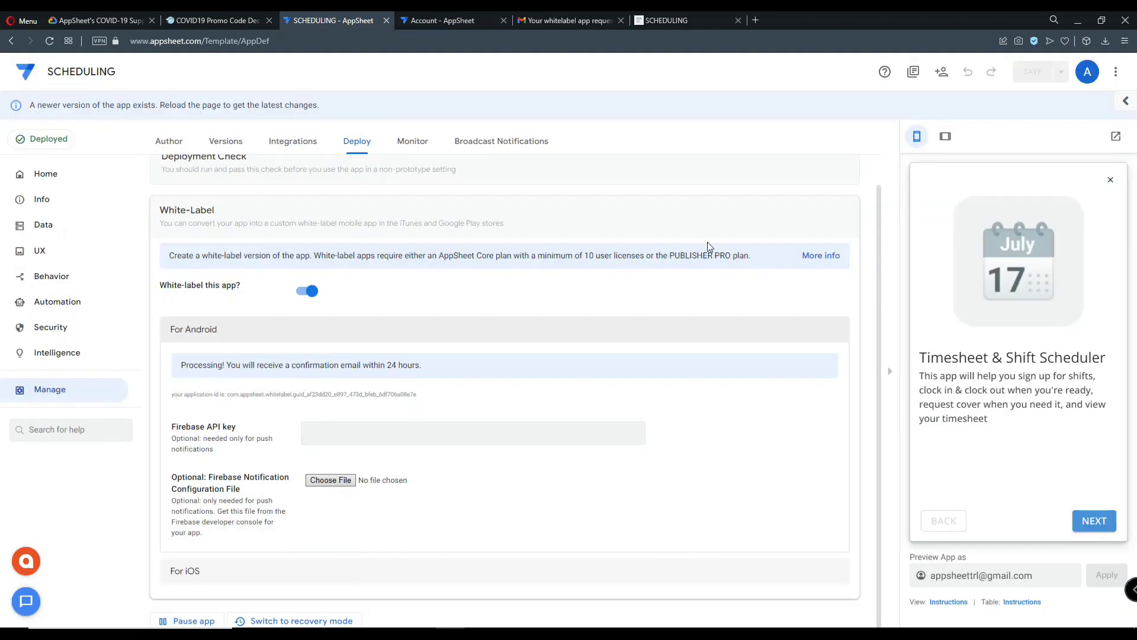
Turn off white-labelling for the SCHEDULING app and return its deployment to the prototype state
{"action": "scroll", "coordinate": [276, 292], "scroll_direction": "up", "scroll_amount": 1}
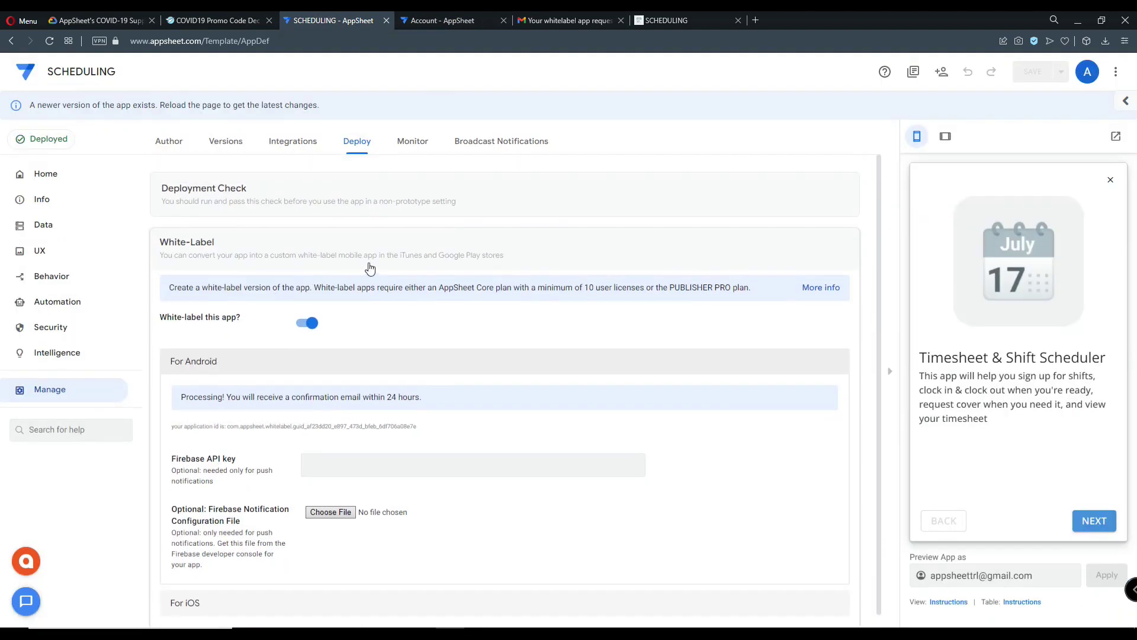
{"action": "left_click", "coordinate": [357, 250]}
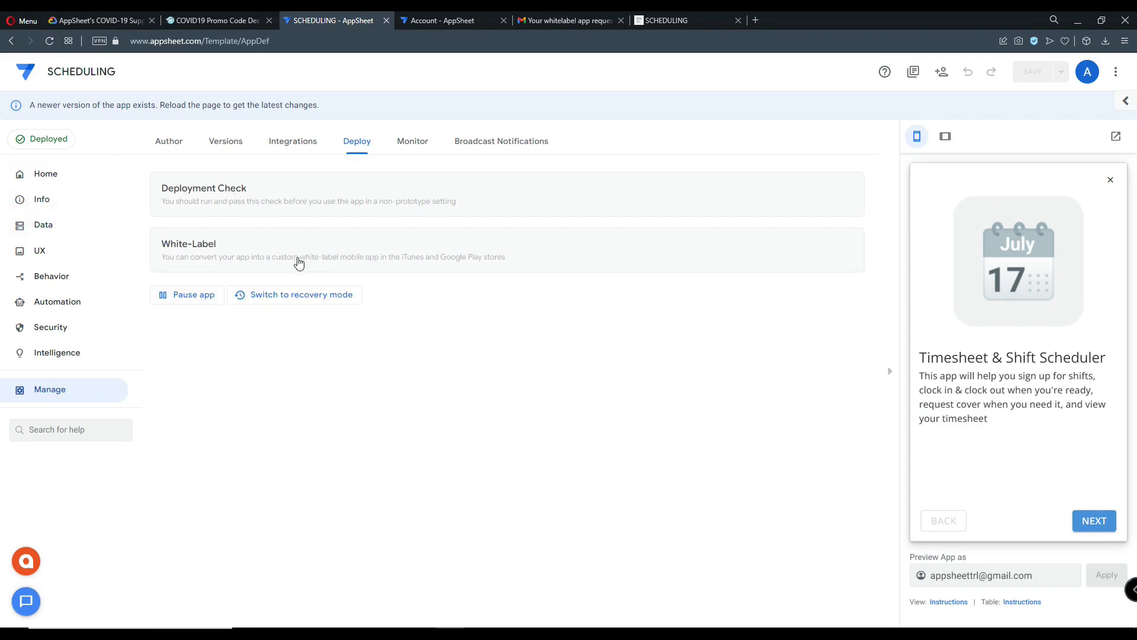
{"action": "left_click", "coordinate": [257, 246]}
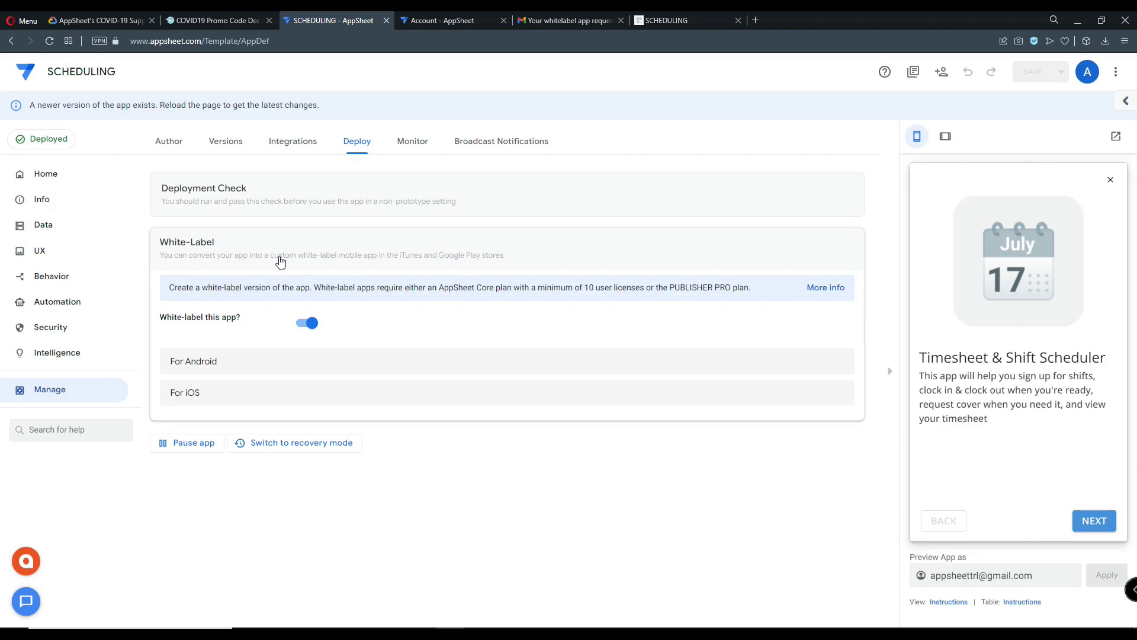
{"action": "left_click", "coordinate": [300, 323]}
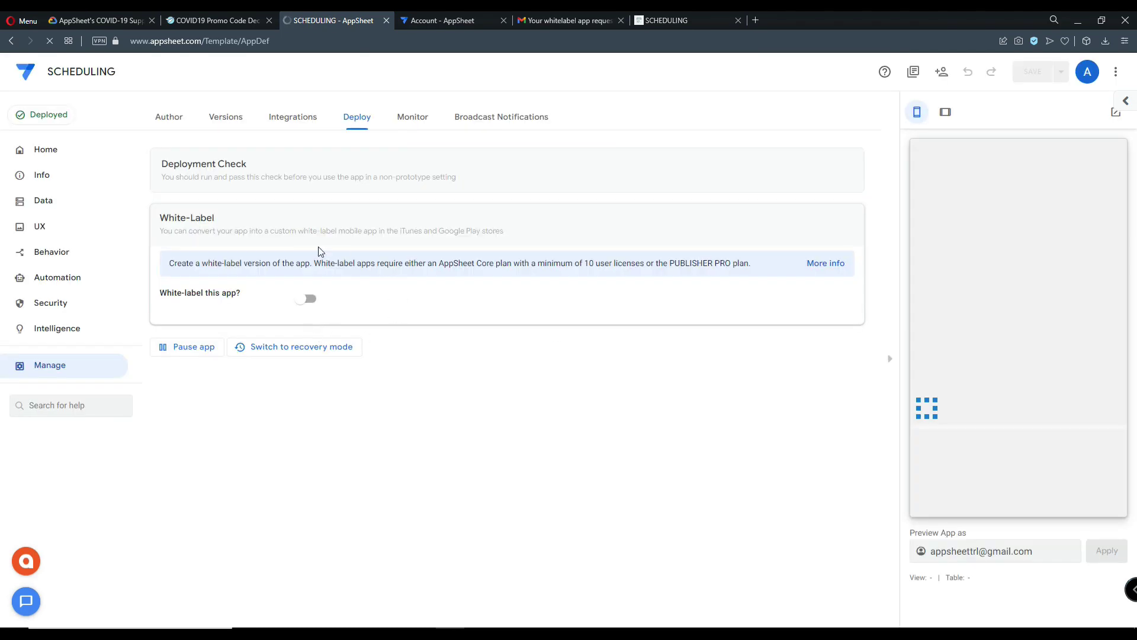
{"action": "left_click", "coordinate": [295, 173]}
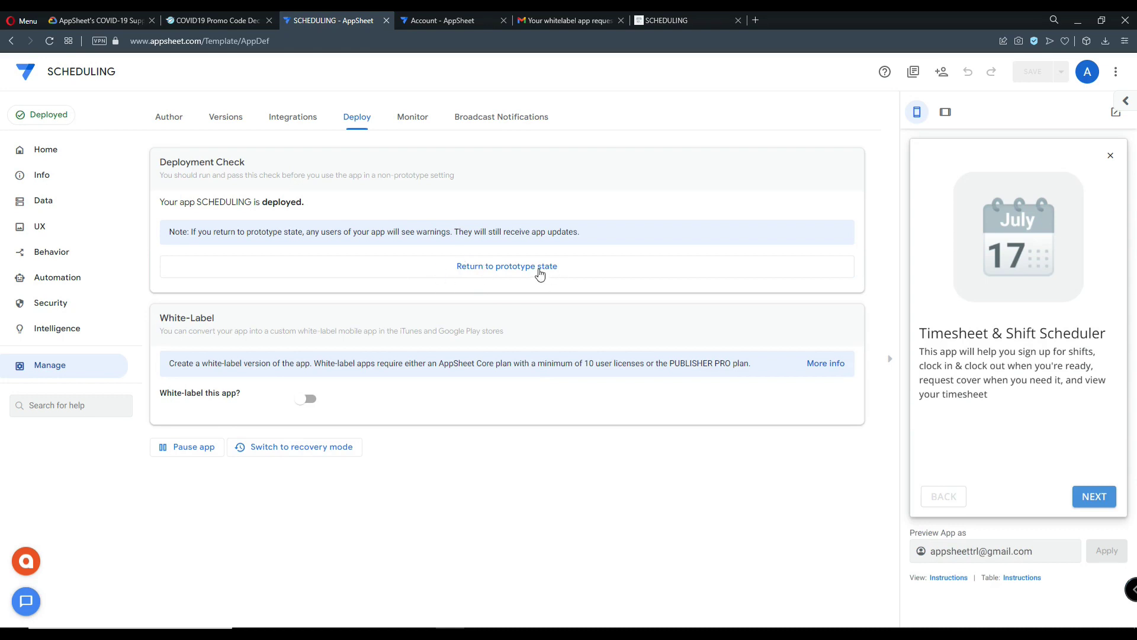
{"action": "left_click", "coordinate": [527, 267]}
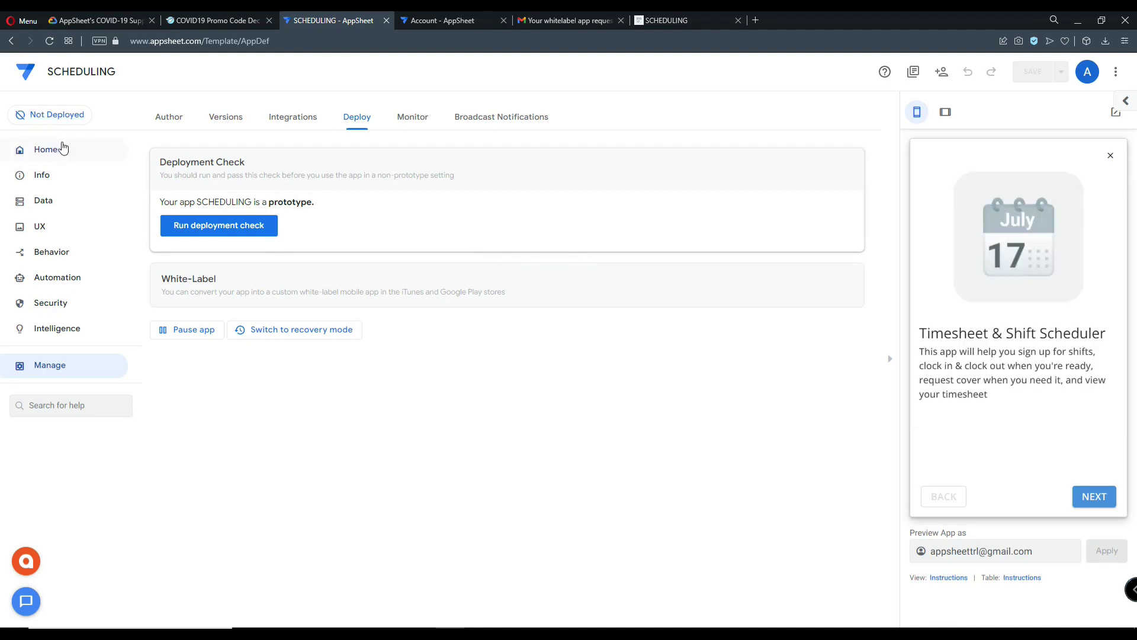
Reload the AppSheet account page and check the apps' status and minimal plan in App Info
{"action": "left_click", "coordinate": [411, 22]}
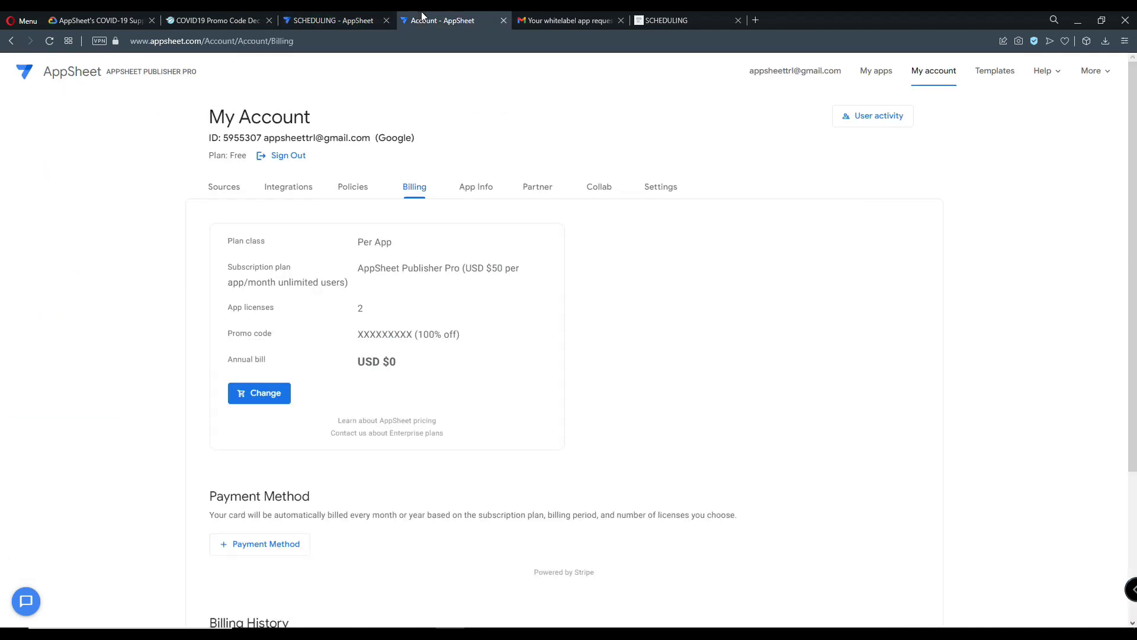
{"action": "left_click", "coordinate": [368, 45]}
{"action": "key", "text": "Return"}
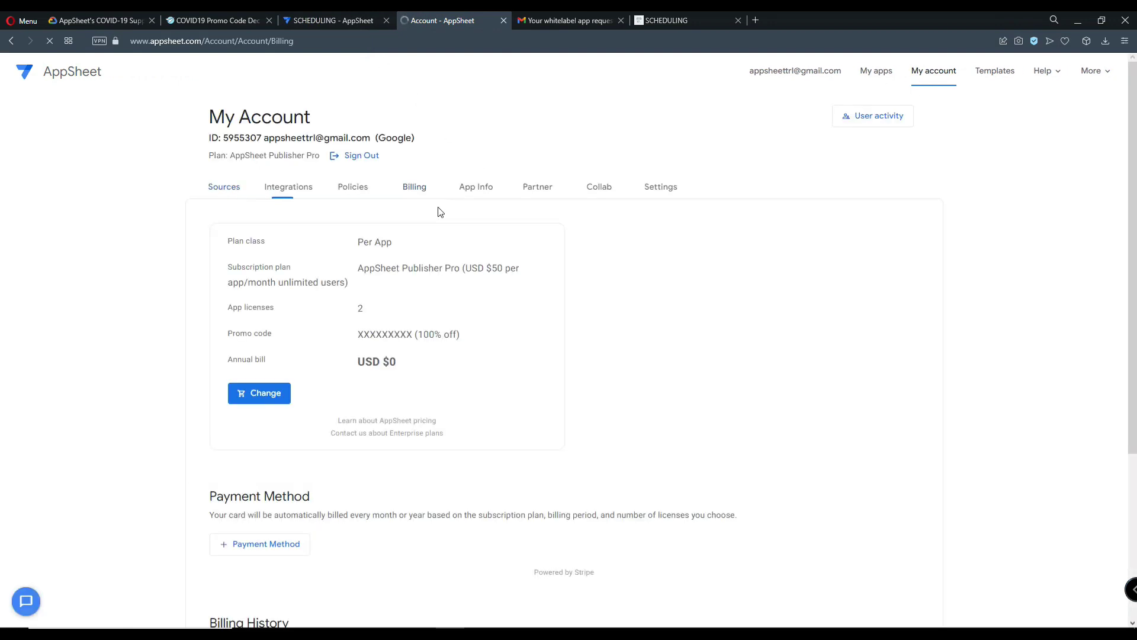
{"action": "left_click", "coordinate": [472, 189]}
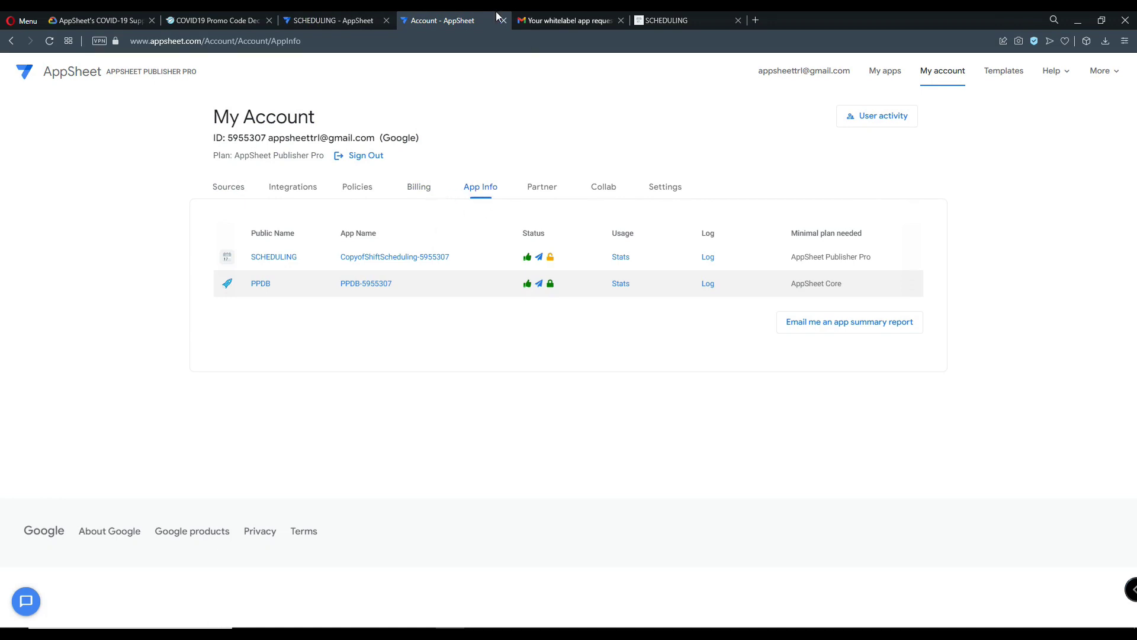
Go back to the SCHEDULING app's editor and open its Home page
{"action": "left_click", "coordinate": [327, 18]}
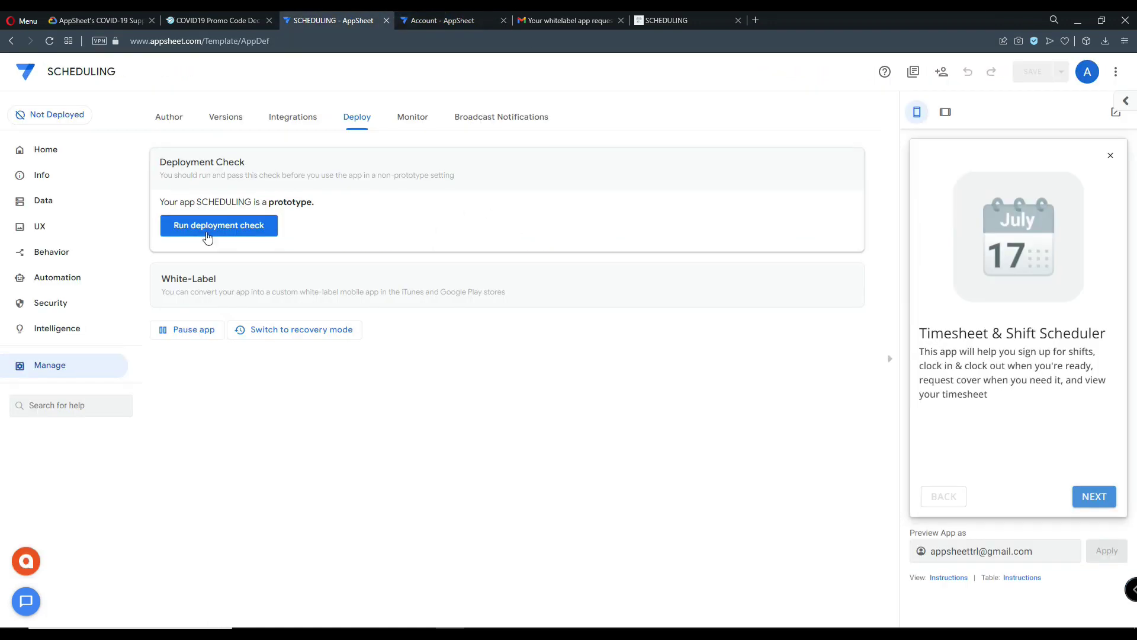
{"action": "left_click", "coordinate": [49, 151]}
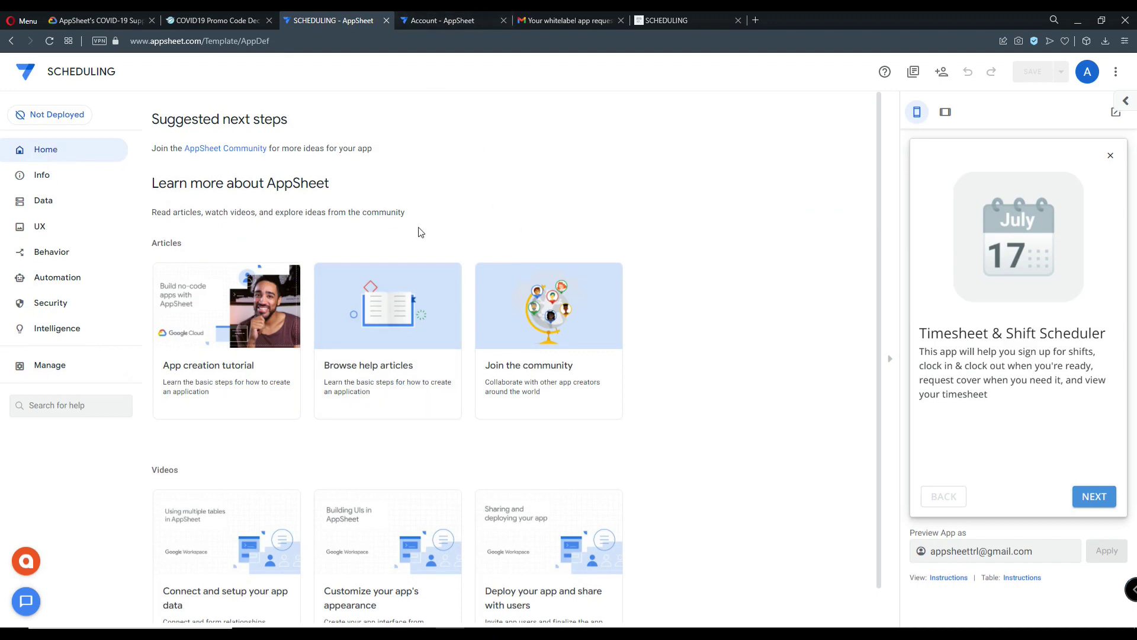